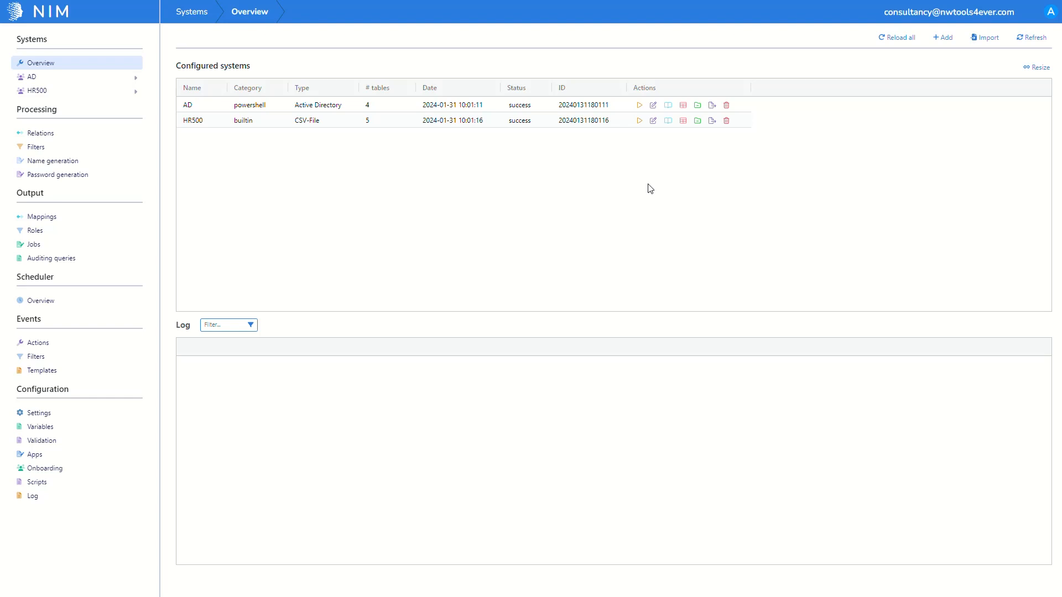
- Create a new processing filter named HR500_AD_RoleMembers
click(70, 152)
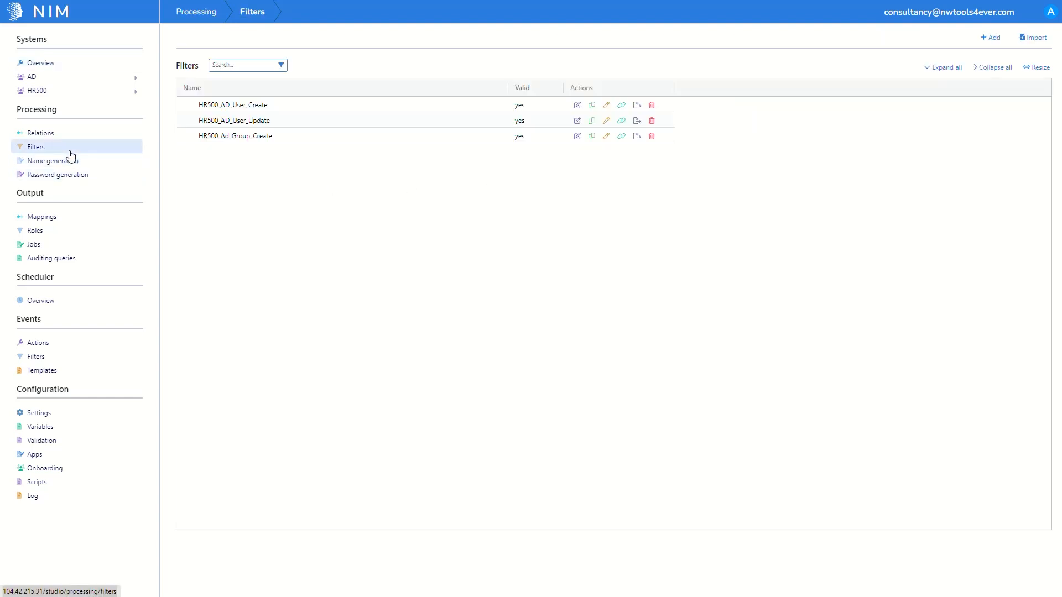
click(983, 43)
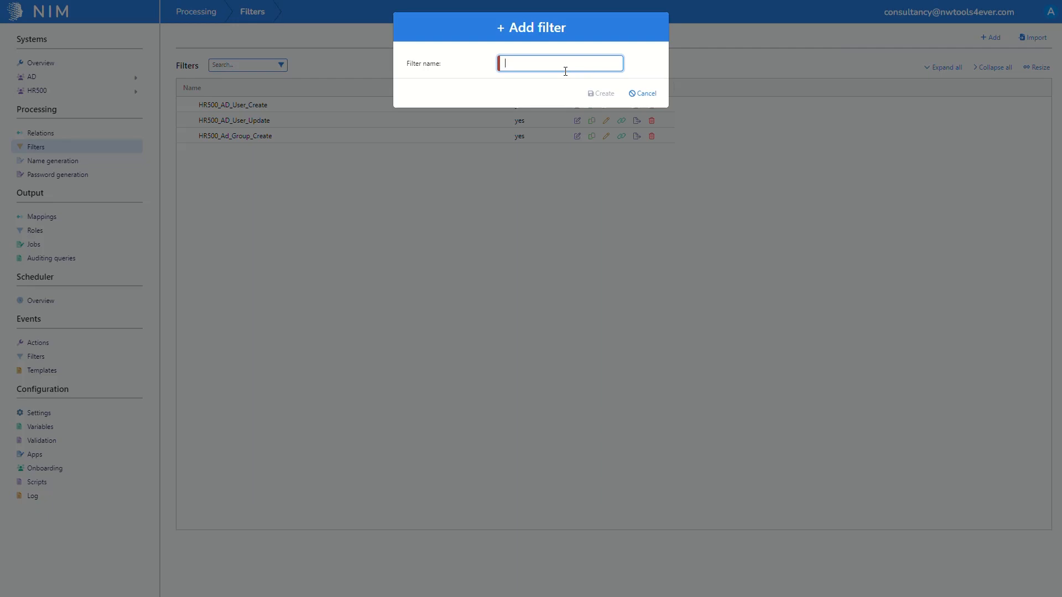
text(HR500_AD_RoleMembers)
click(591, 94)
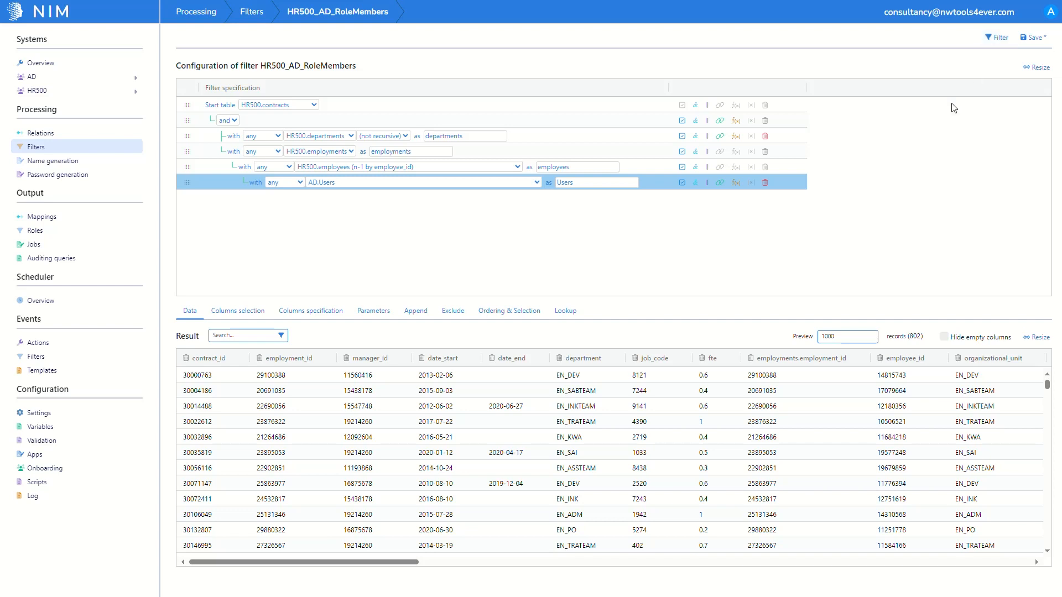
- Add a string input parameter named deptName with the default value EN_DOC to the filter
click(374, 311)
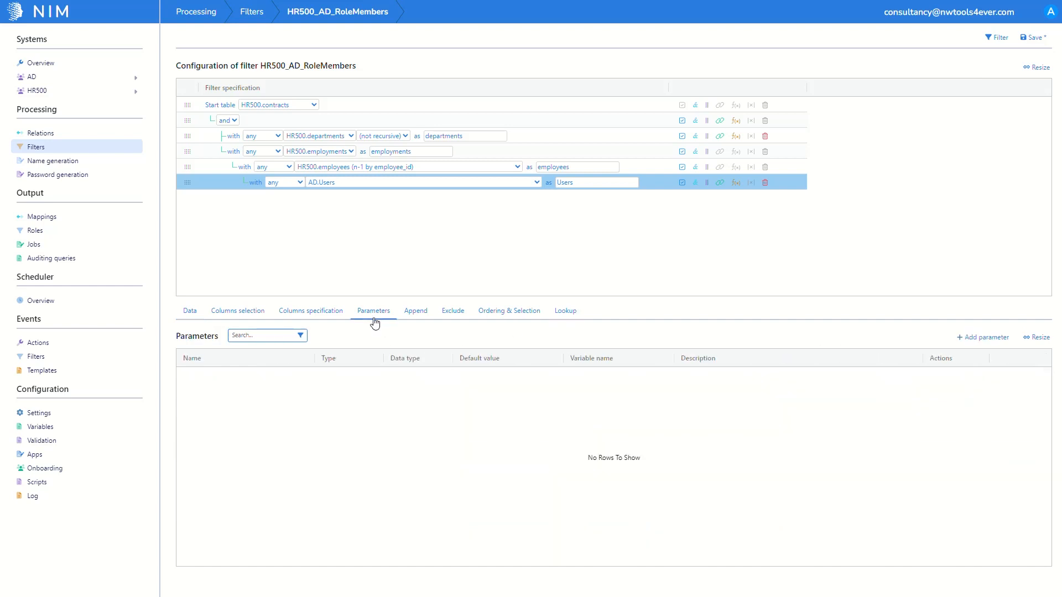
click(962, 340)
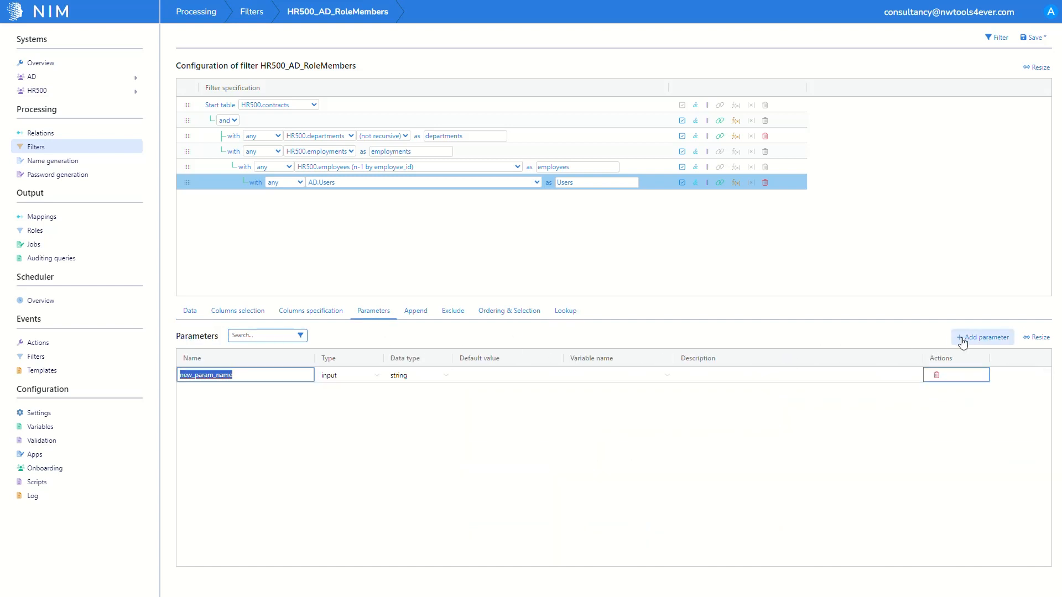
text(deptName)
click(512, 380)
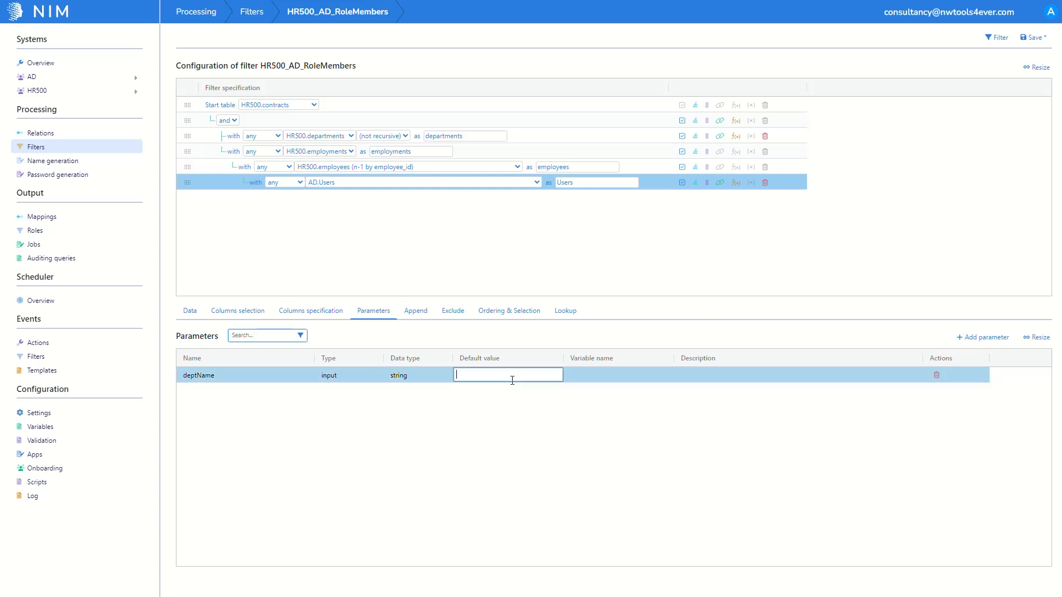
text(EN_DOC)
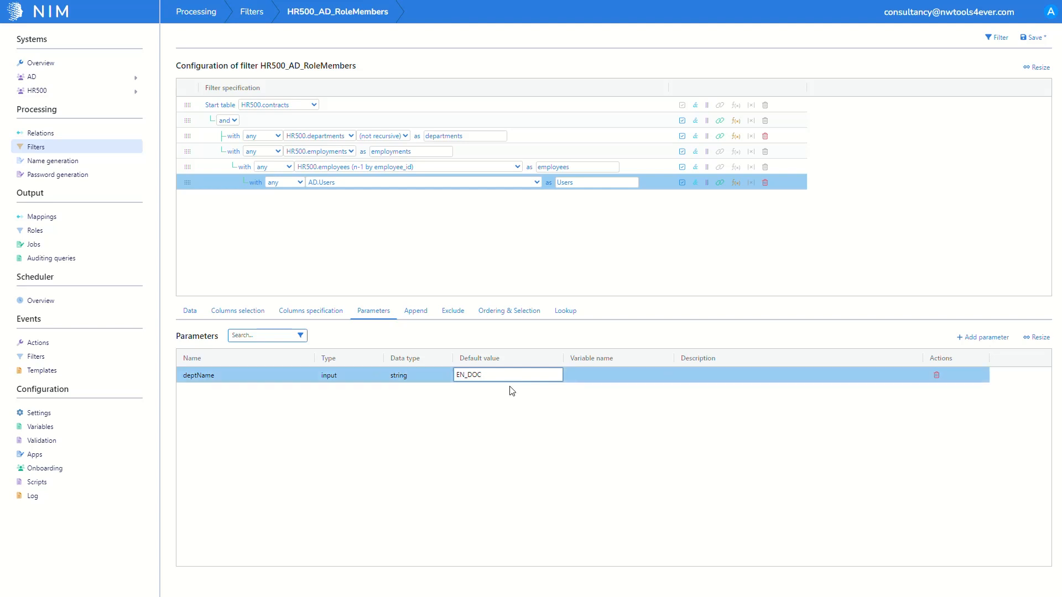
click(512, 391)
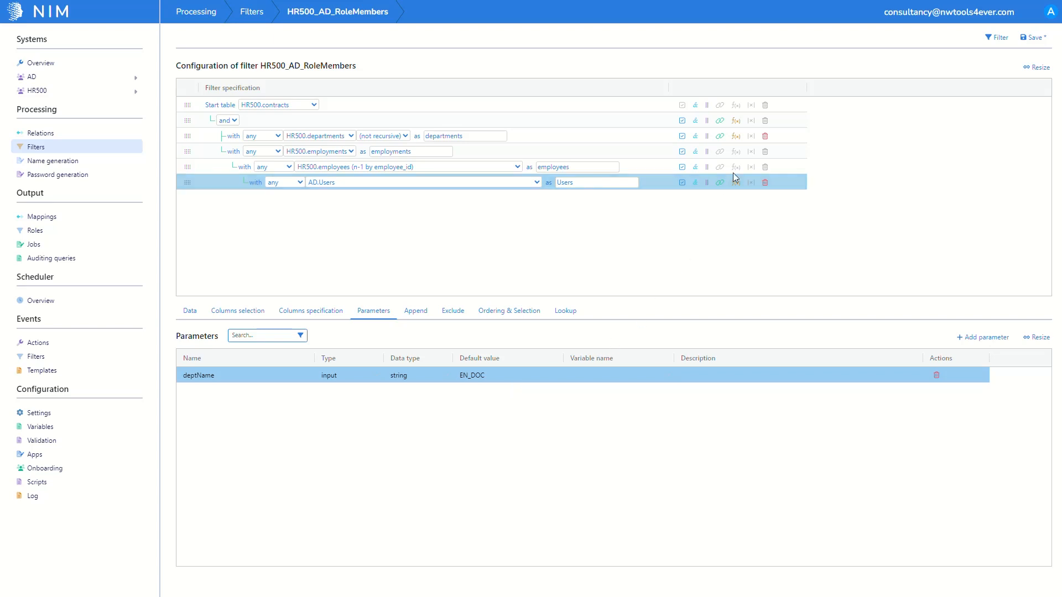
- Add a condition under HR500.departments requiring organizational_unit to equal the value of parameter deptName
click(743, 139)
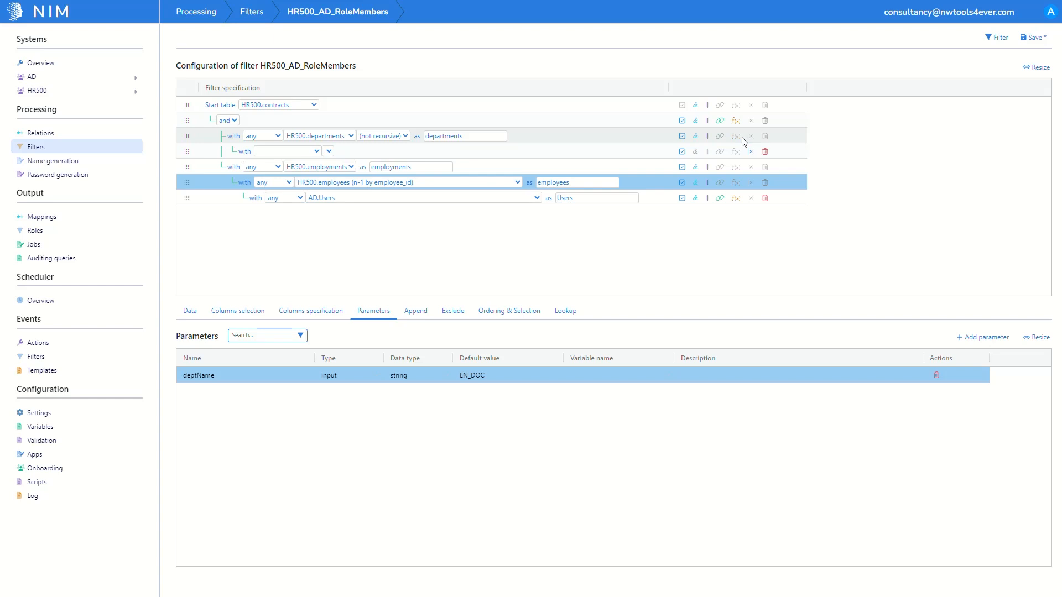
click(317, 151)
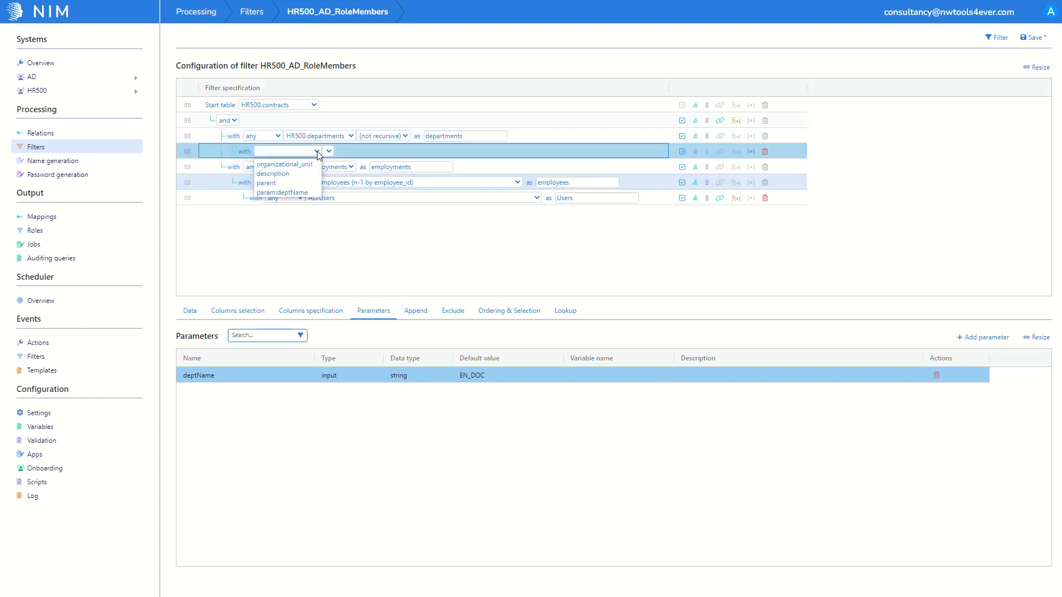
click(316, 165)
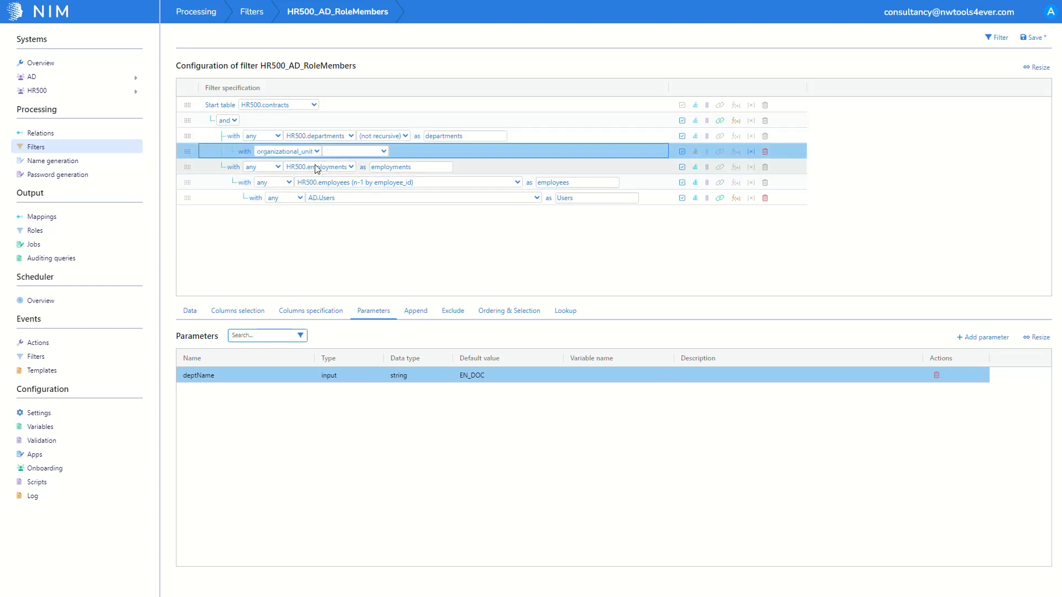
click(368, 152)
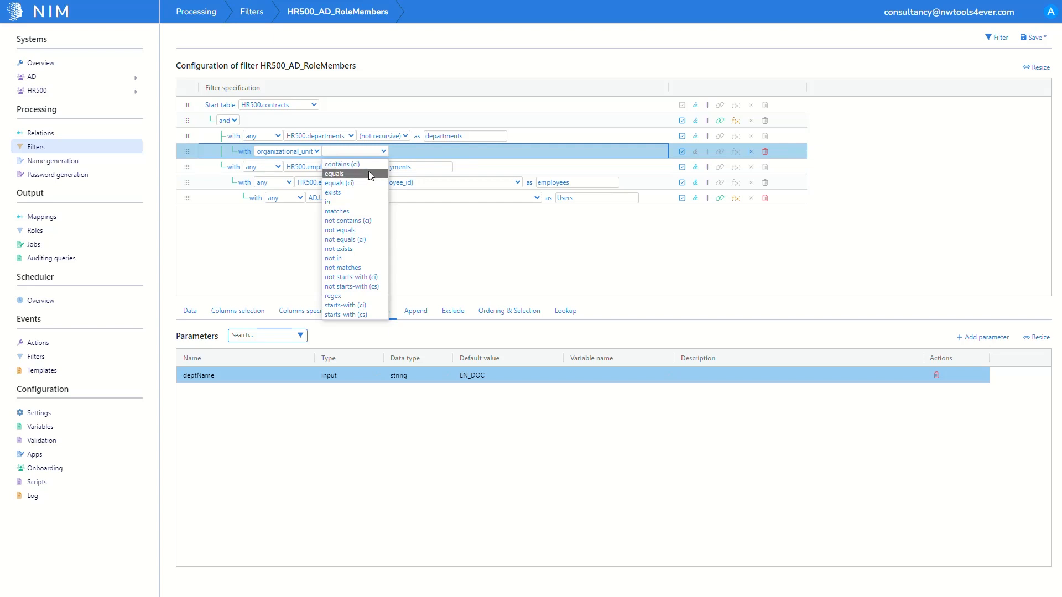
click(370, 175)
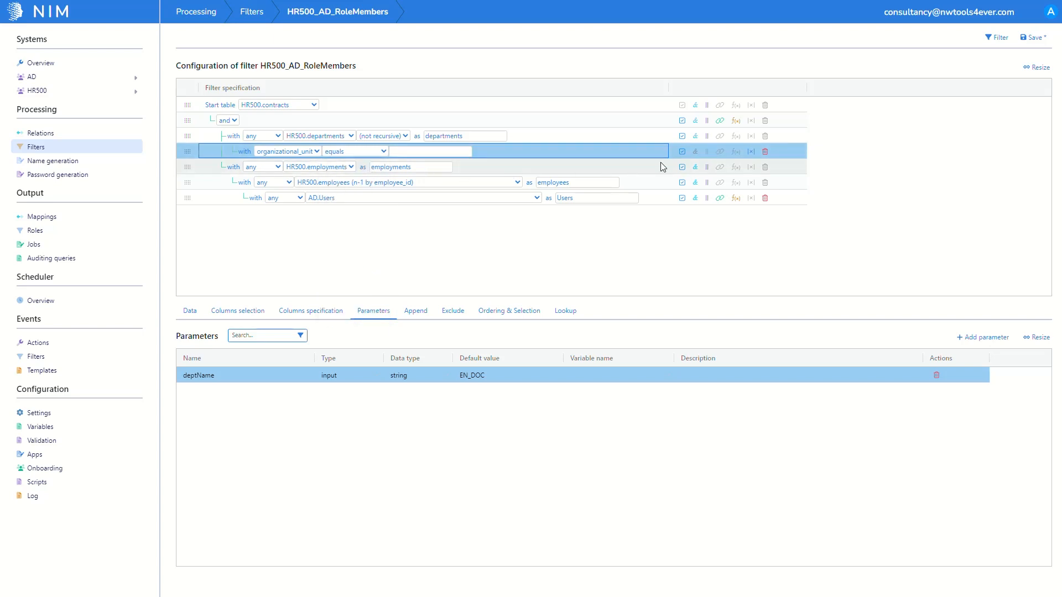
click(751, 152)
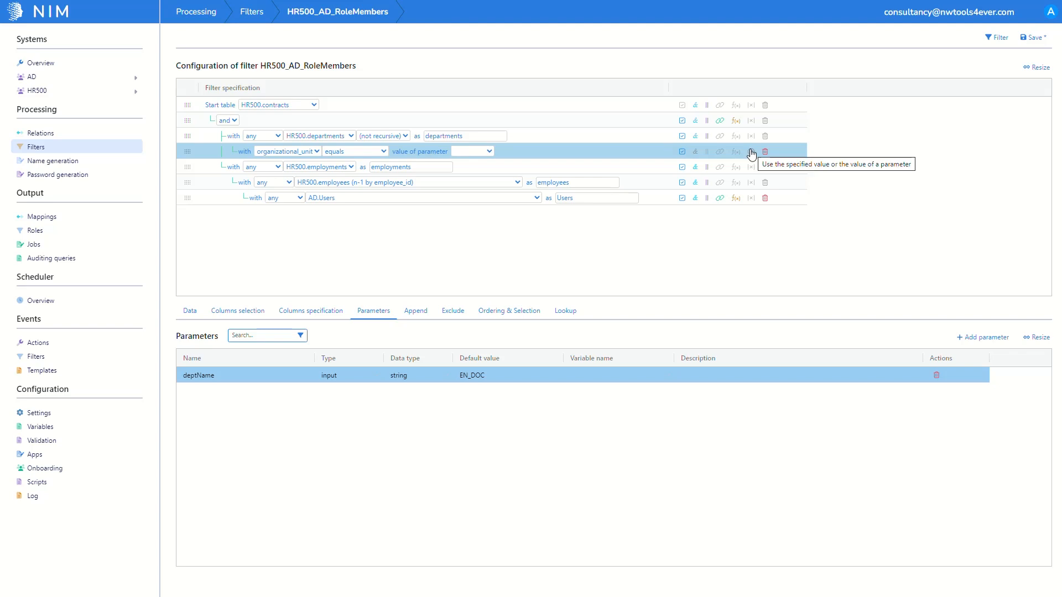
click(489, 154)
click(486, 164)
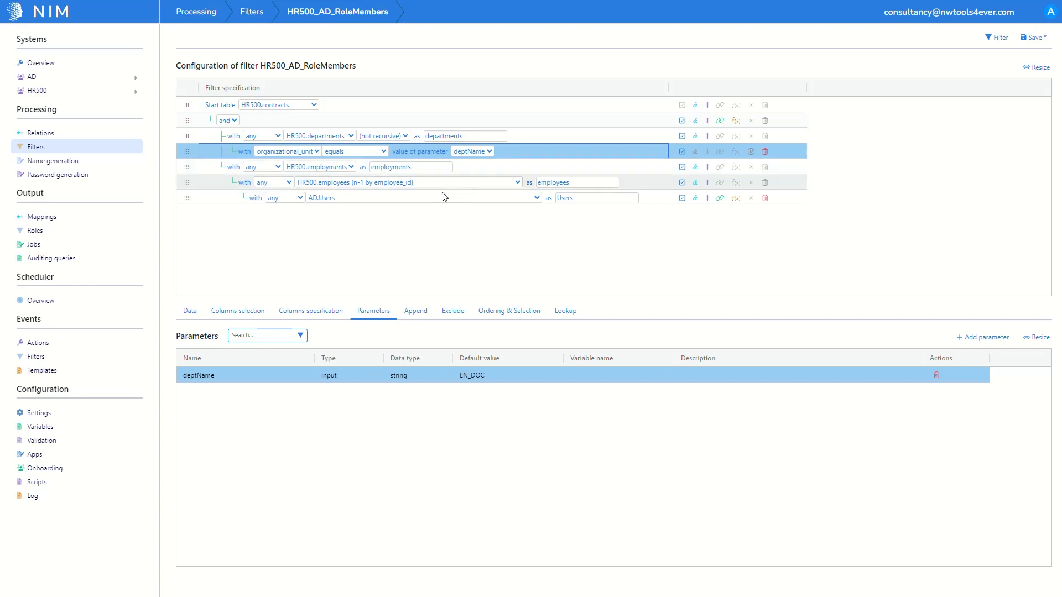
- Run the HR500_AD_RoleMembers filter to refresh its data preview and save it
click(191, 312)
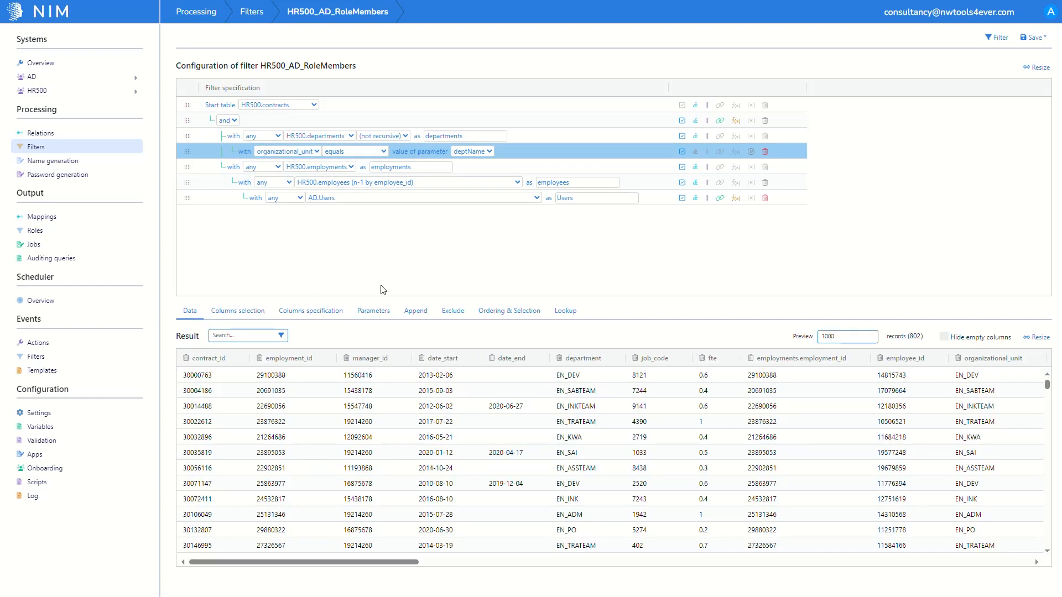
click(995, 41)
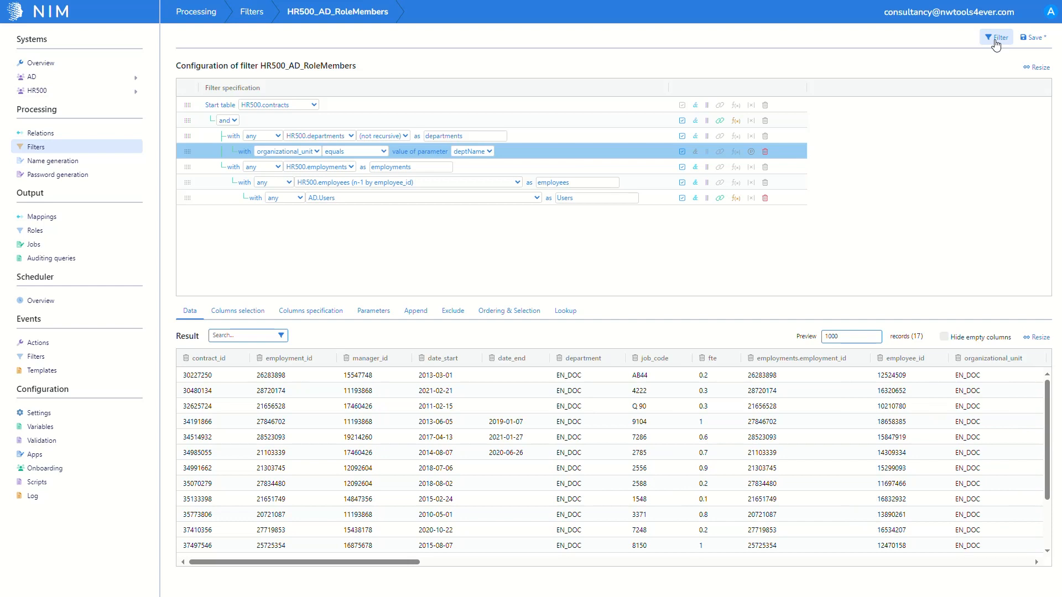
click(1026, 39)
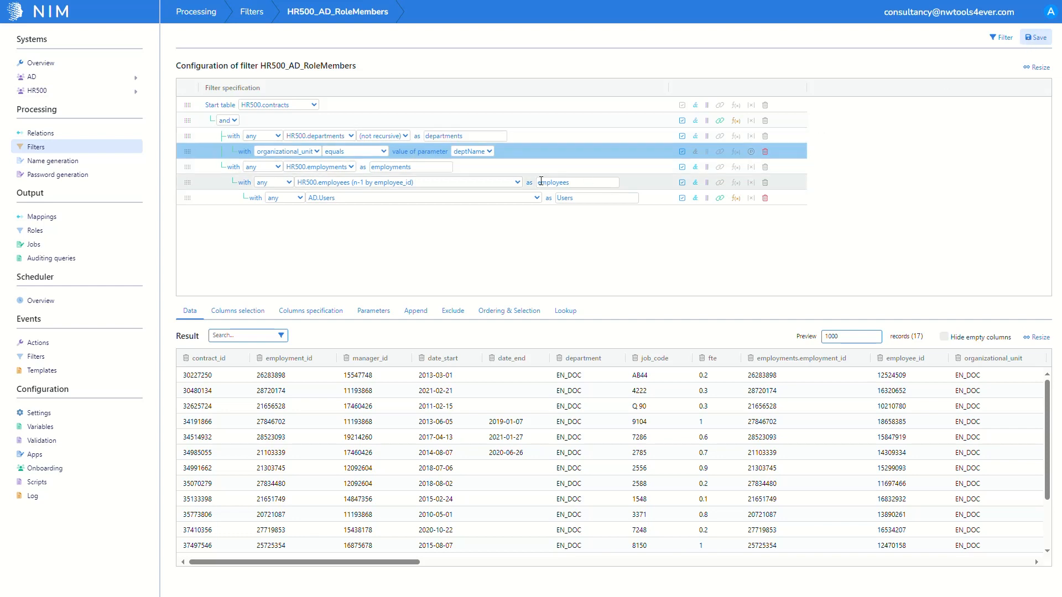
- Add a new development role model to the output roles
click(121, 238)
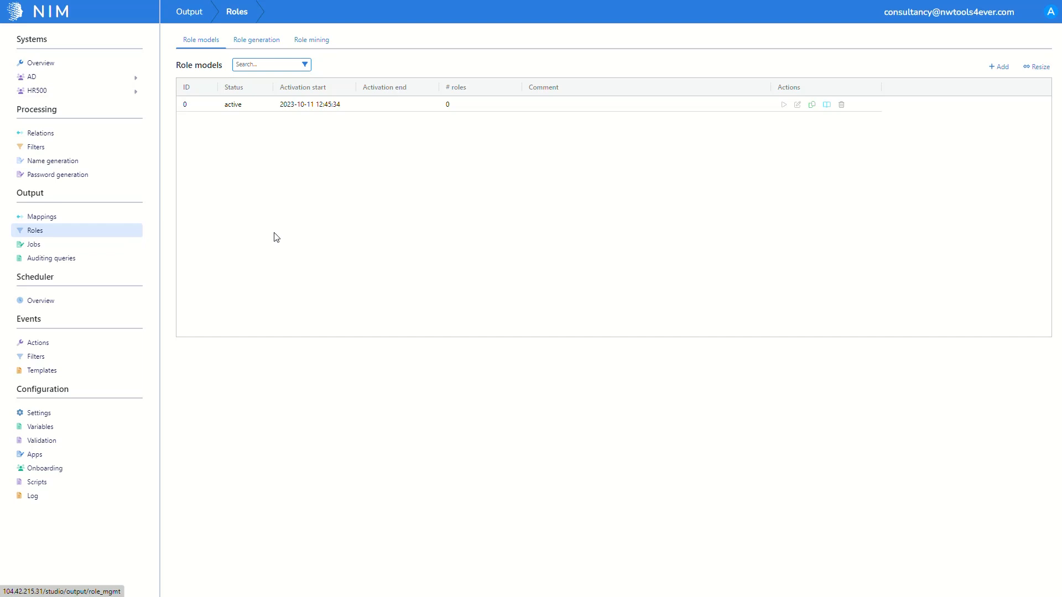
click(1001, 67)
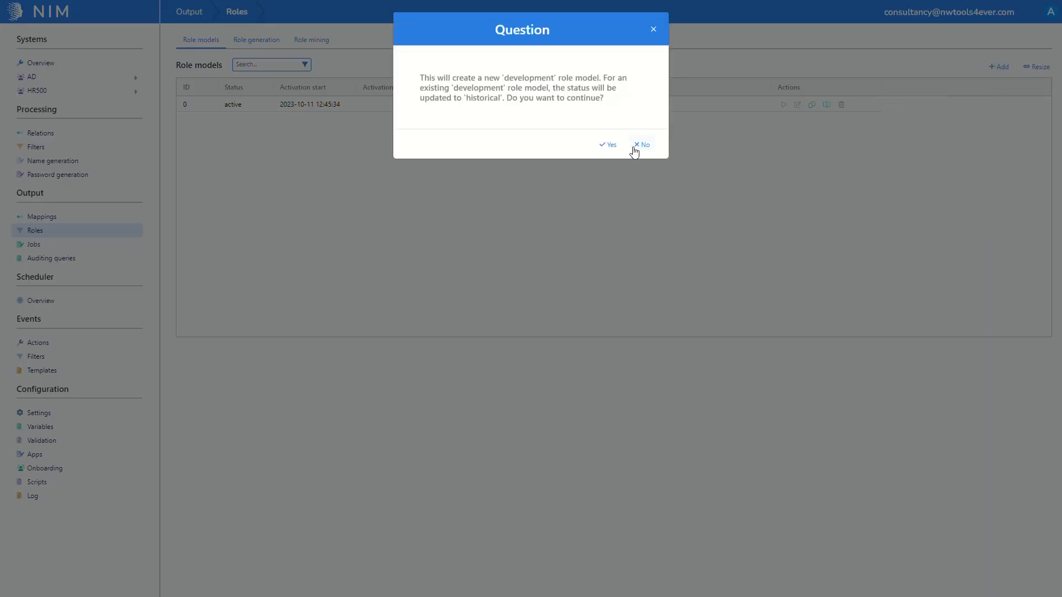
click(609, 145)
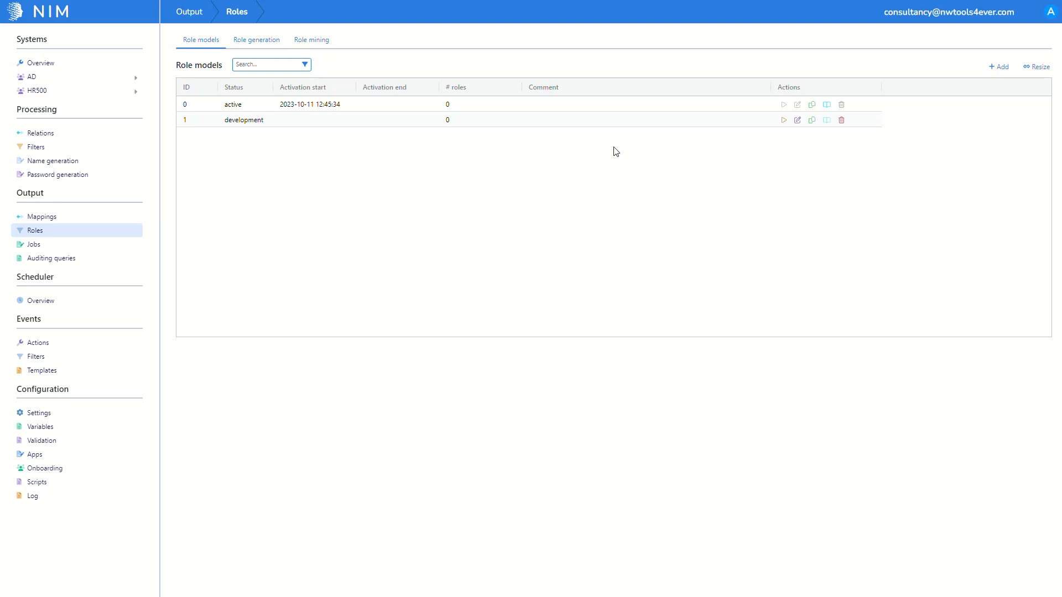
- Create a role generator named rg_AD
click(269, 46)
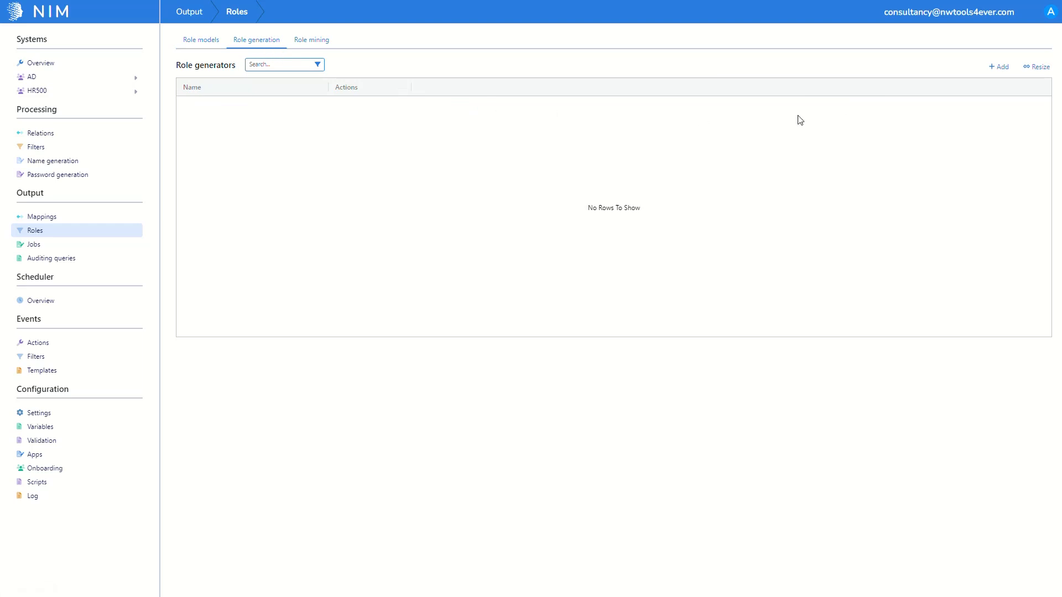
click(994, 68)
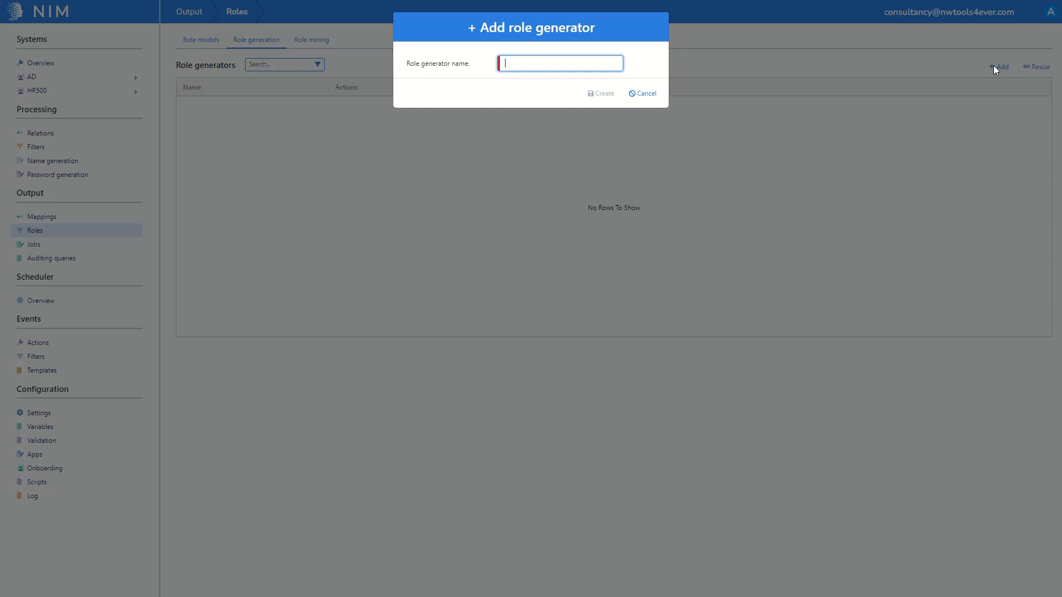
text(rg_AD)
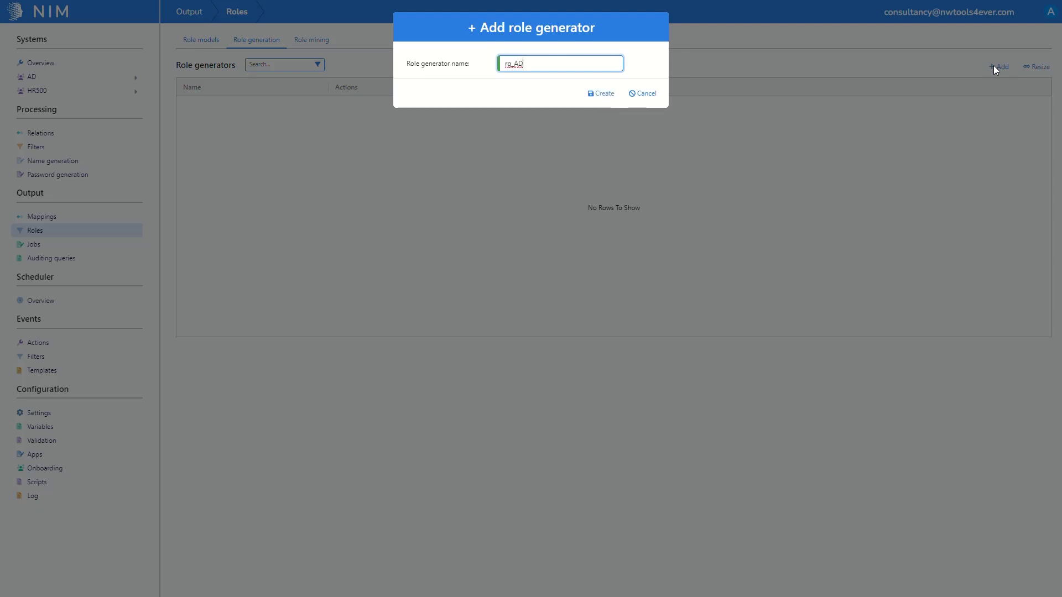
click(610, 96)
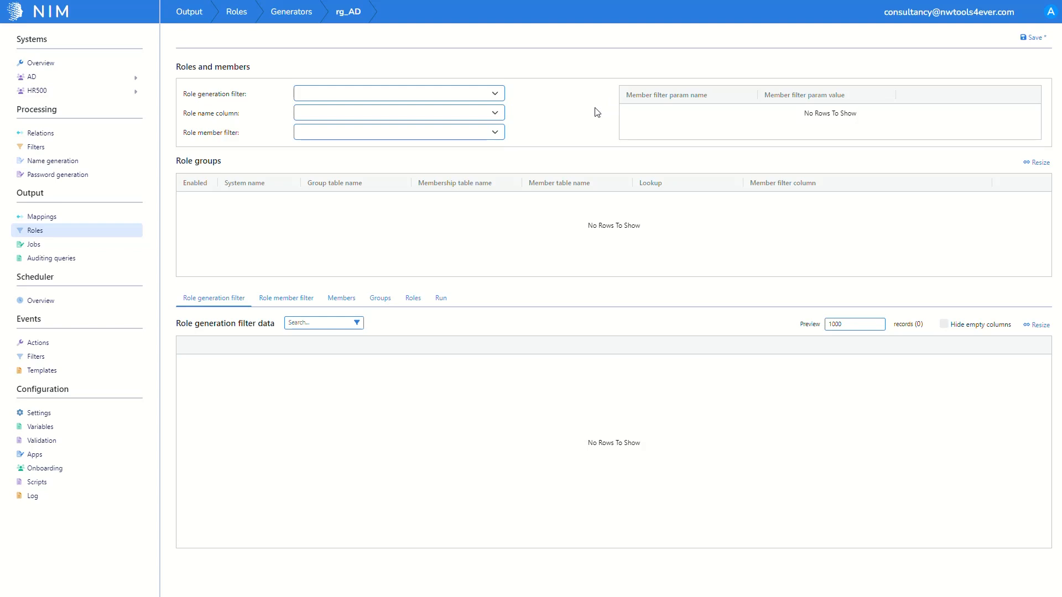
- Set the role generation filter to HR500_Ad_Group_Create[group_include], the role name column to organizational_unit, and the role member filter to HR500_AD_RoleMembers
click(493, 96)
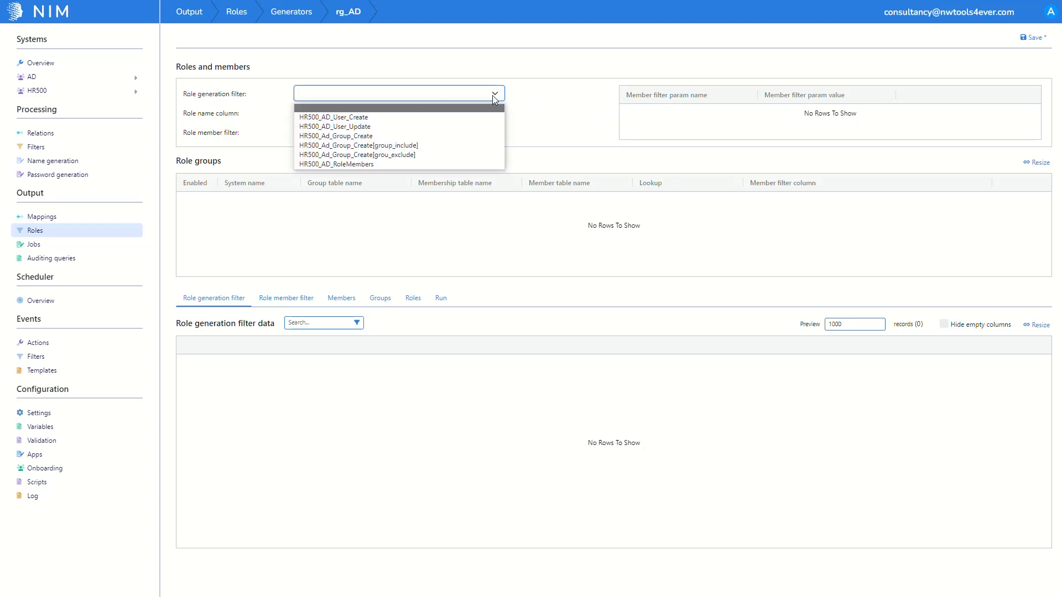
click(464, 145)
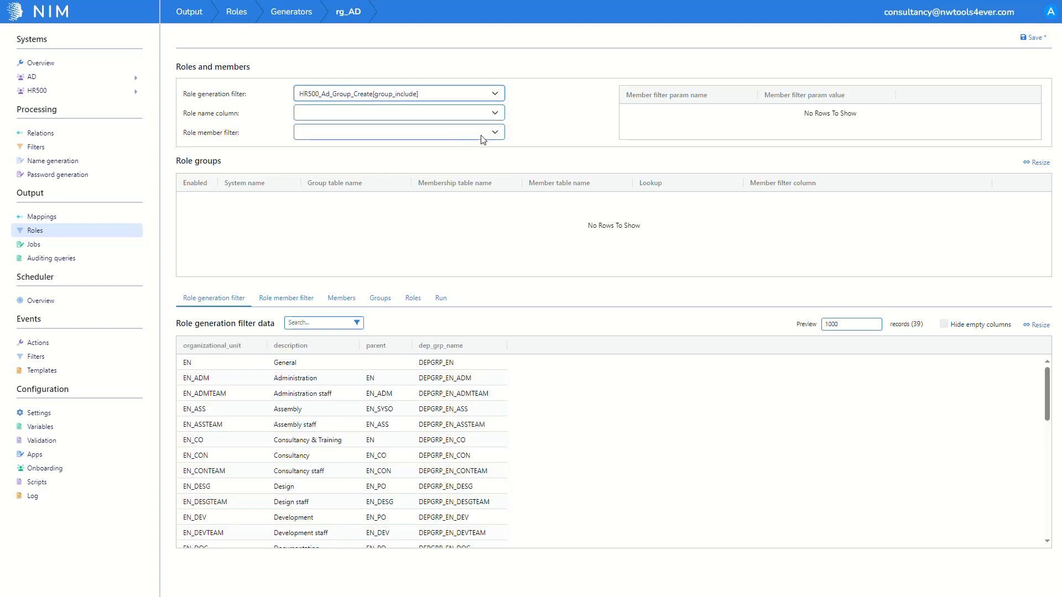
click(497, 114)
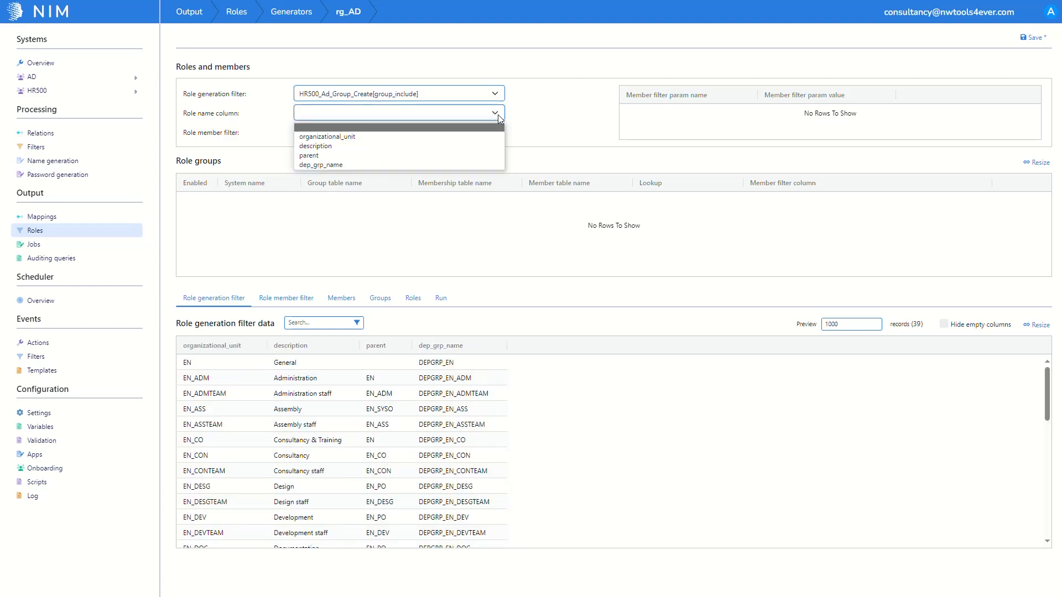
click(459, 137)
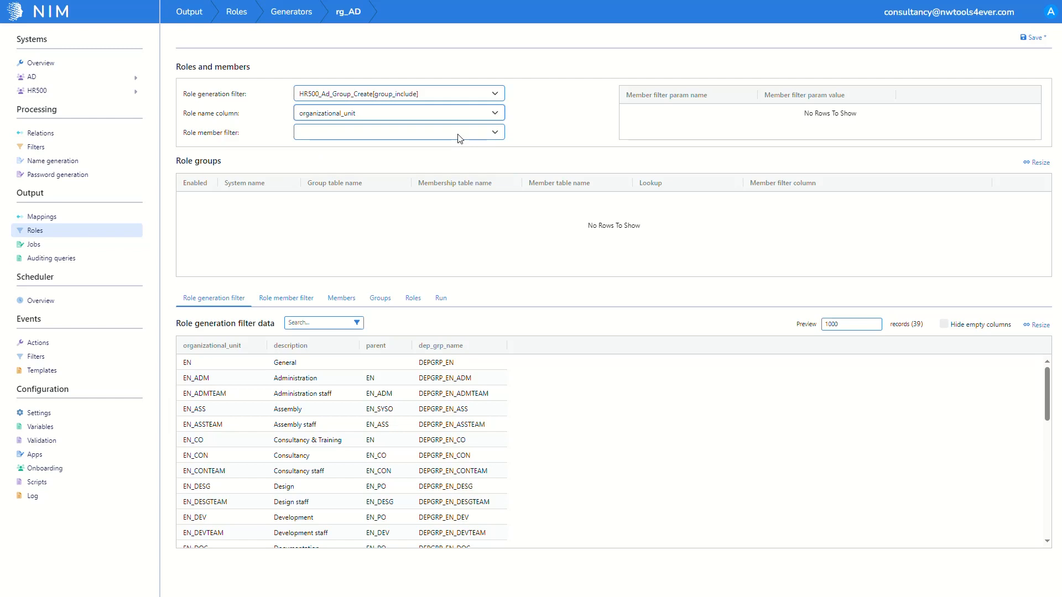
click(495, 134)
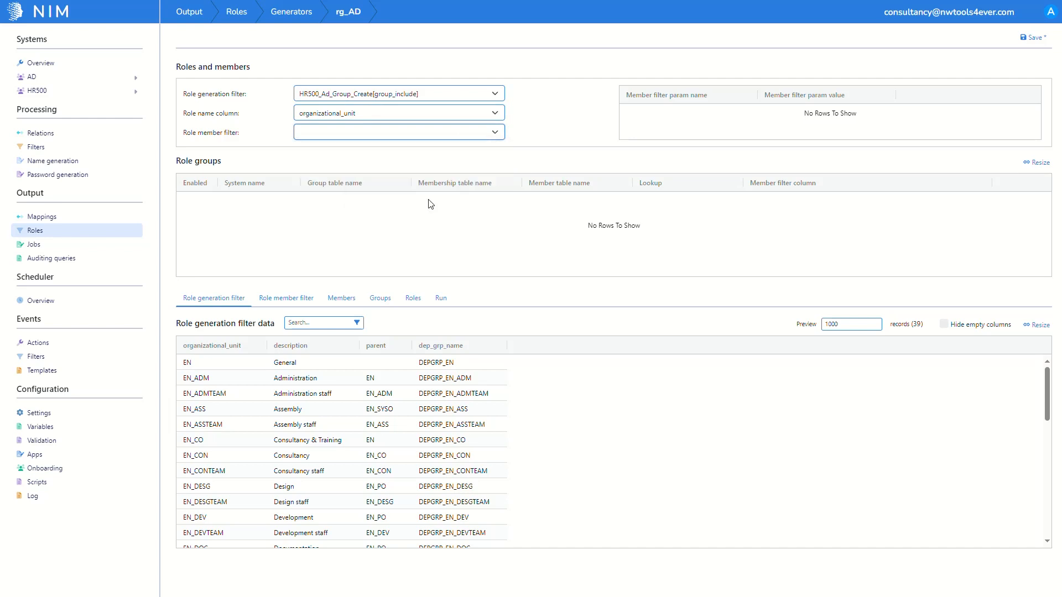
click(429, 203)
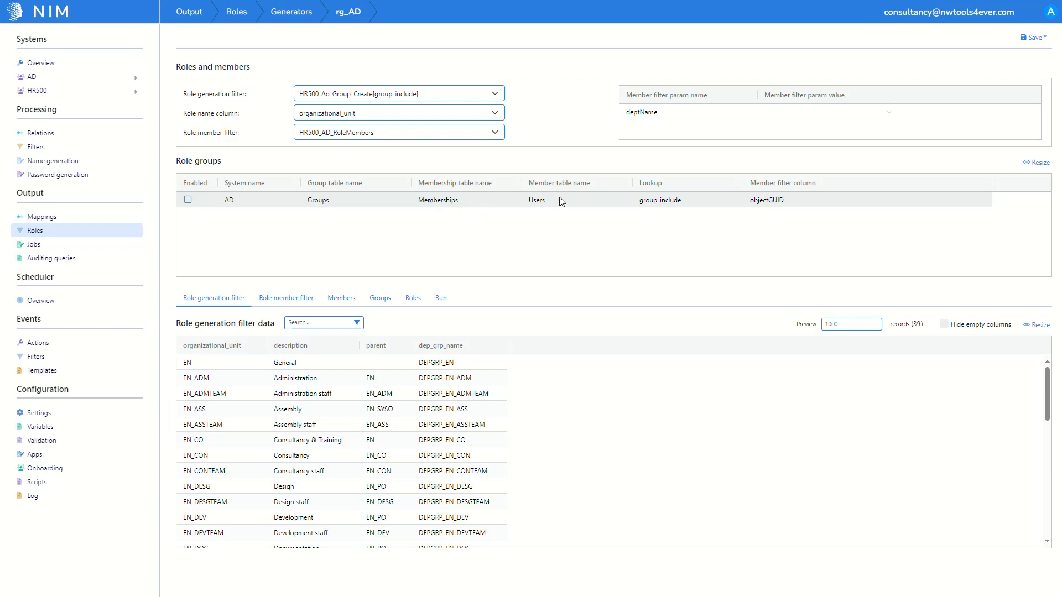
- Map the deptName member filter parameter to organizational_unit and enable the AD role group, saving the generator
click(773, 113)
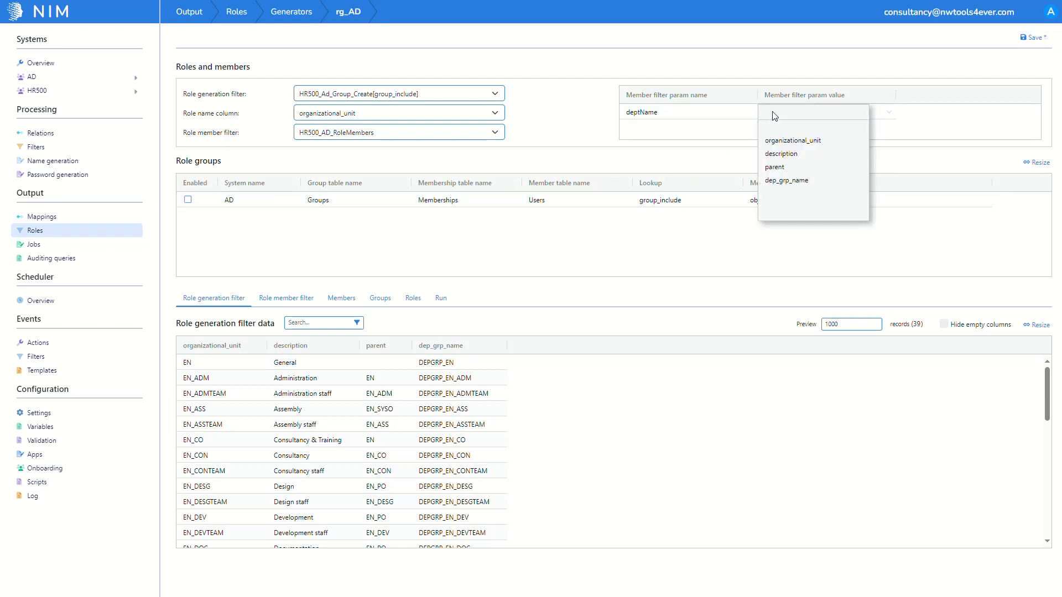
click(773, 140)
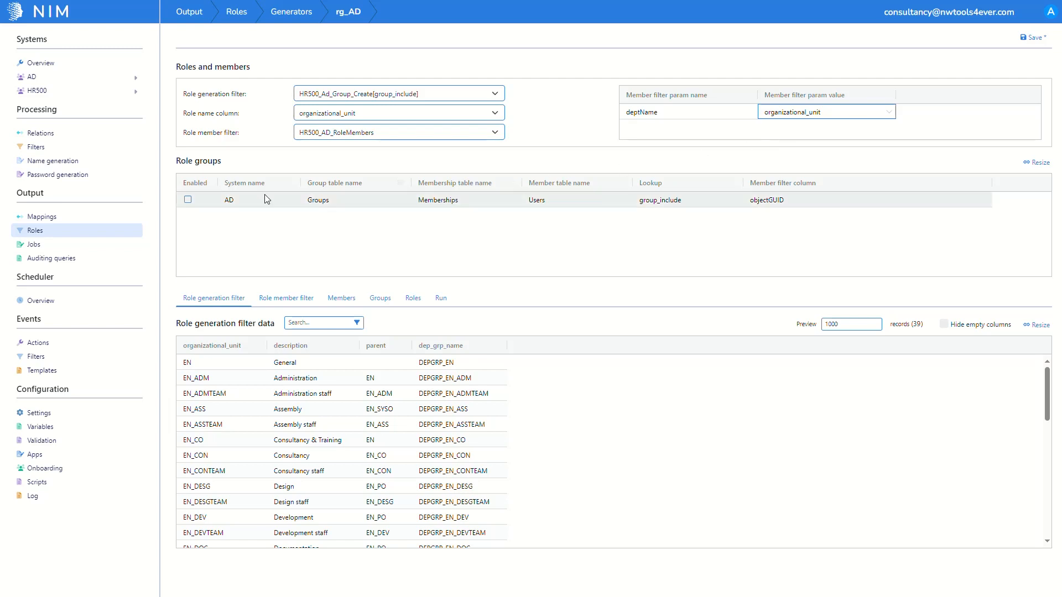
click(188, 201)
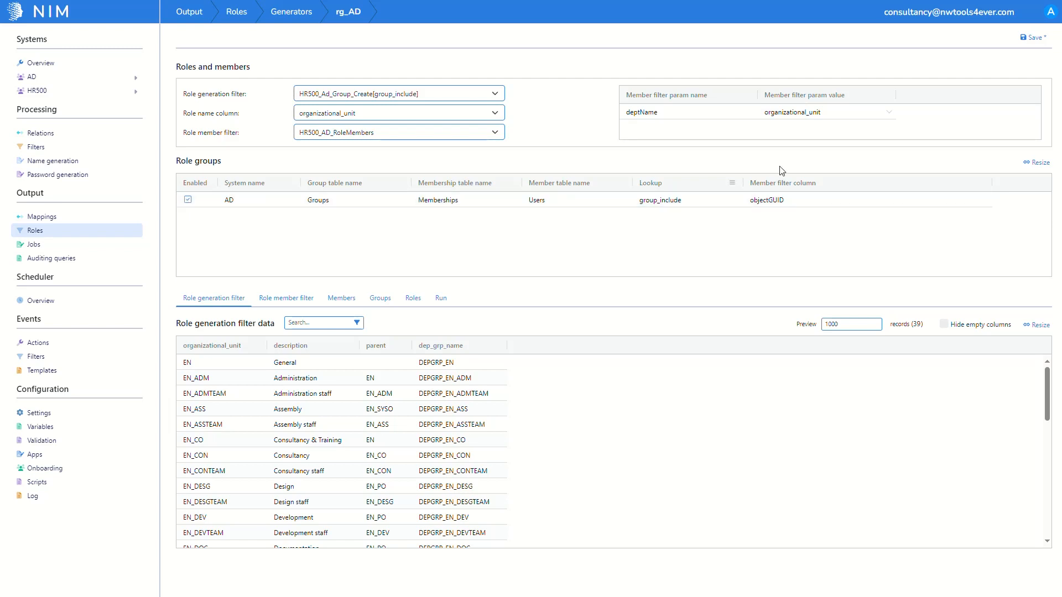
click(1034, 43)
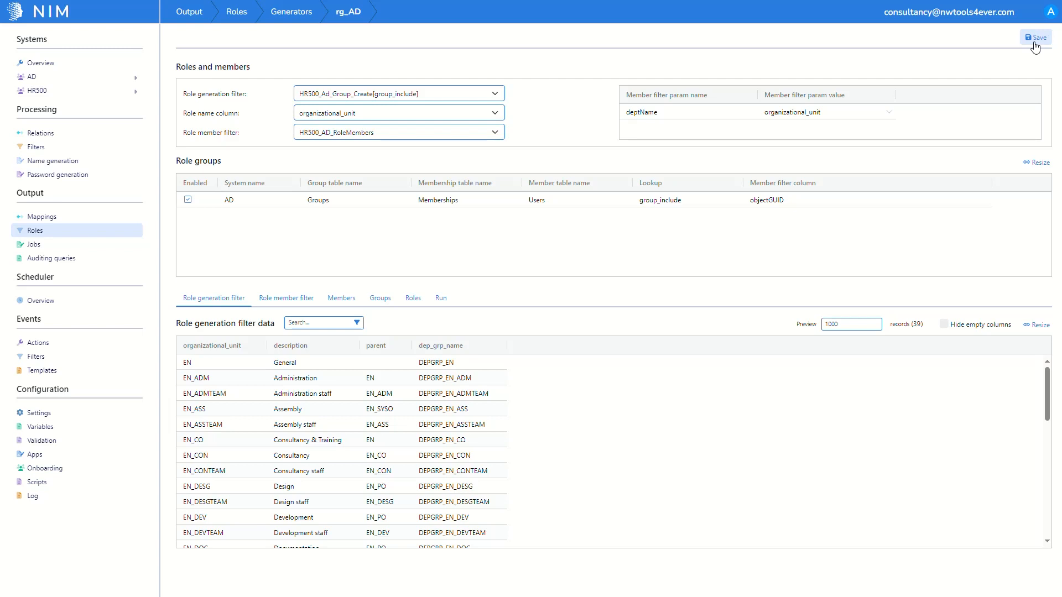
- Calculate the role members and impact analysis of the rg_AD generator, and apply it with all execution options enabled
click(354, 302)
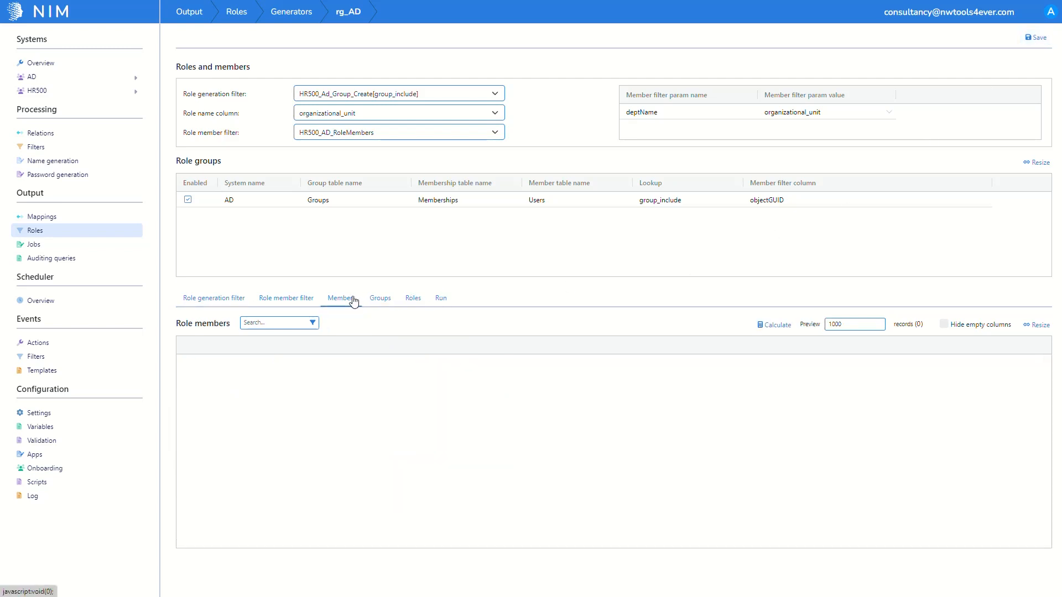
click(763, 326)
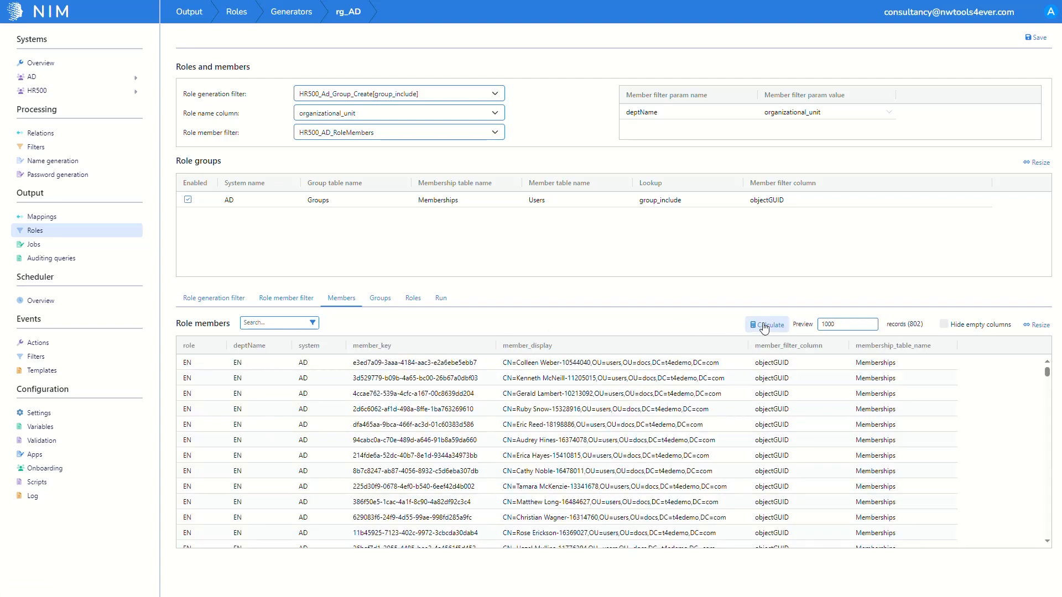
click(441, 306)
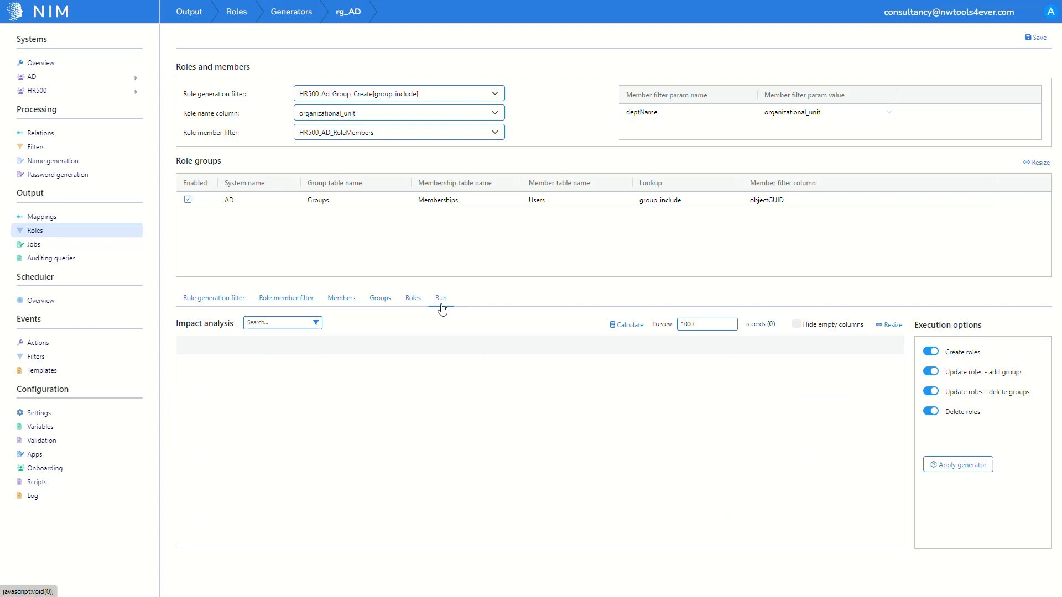
click(633, 332)
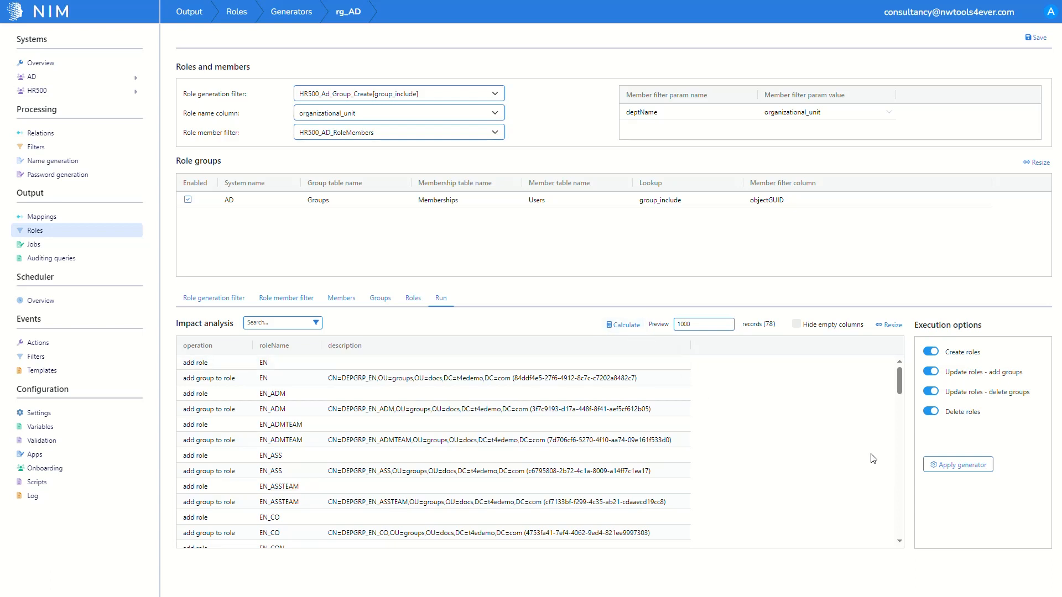
click(958, 465)
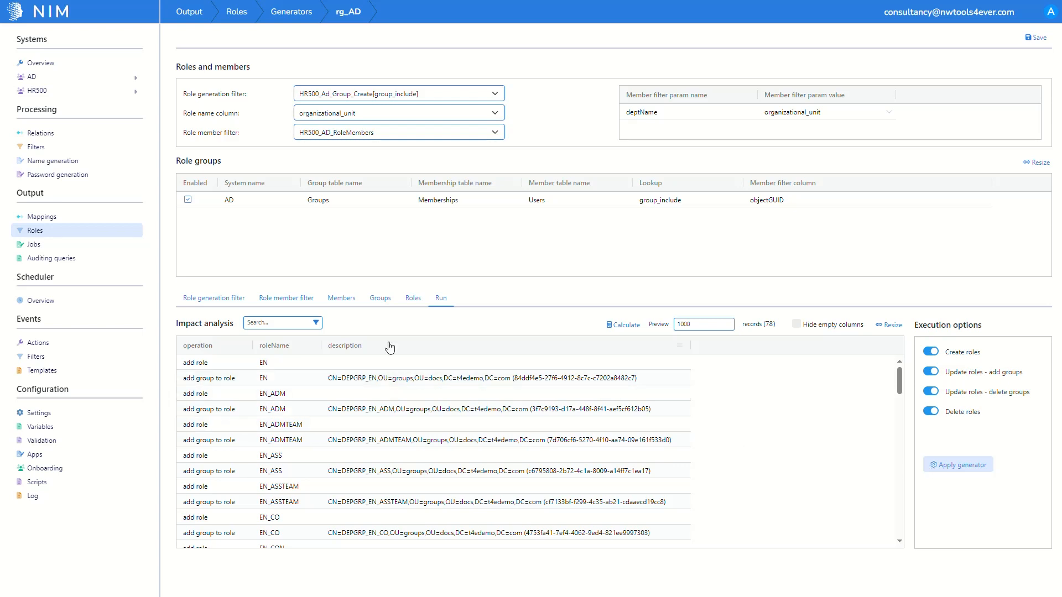
- Evaluate the development role model's group memberships report and examine the members and group linked to the en_hrteam role
click(125, 237)
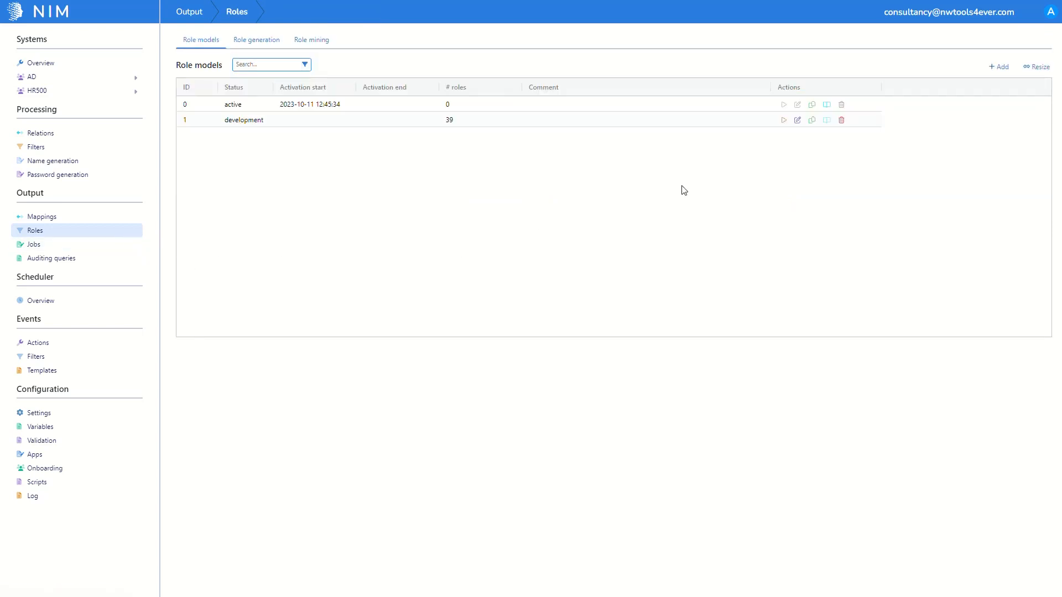
click(798, 122)
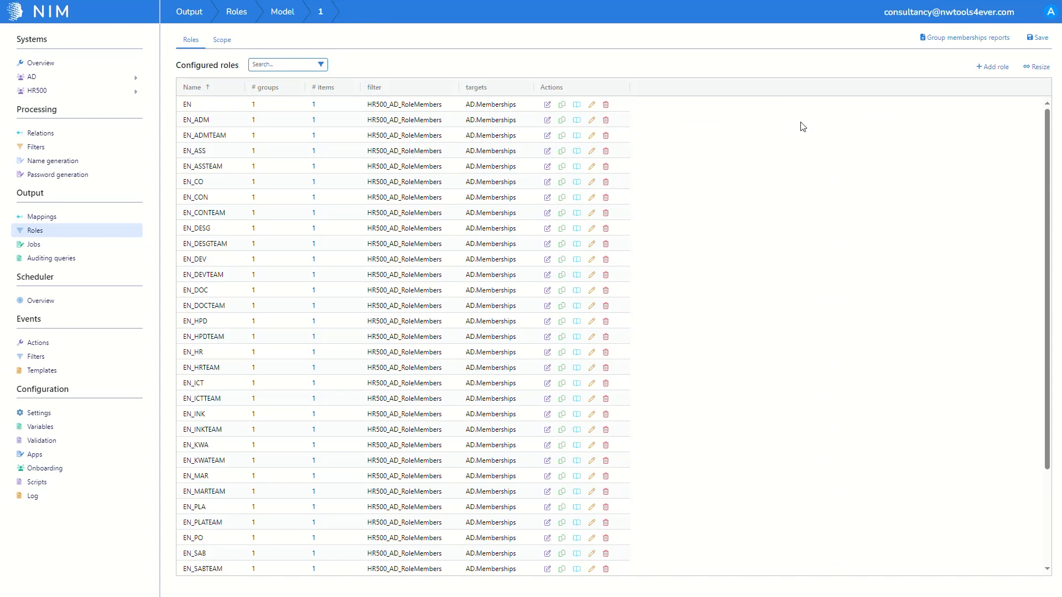
click(953, 39)
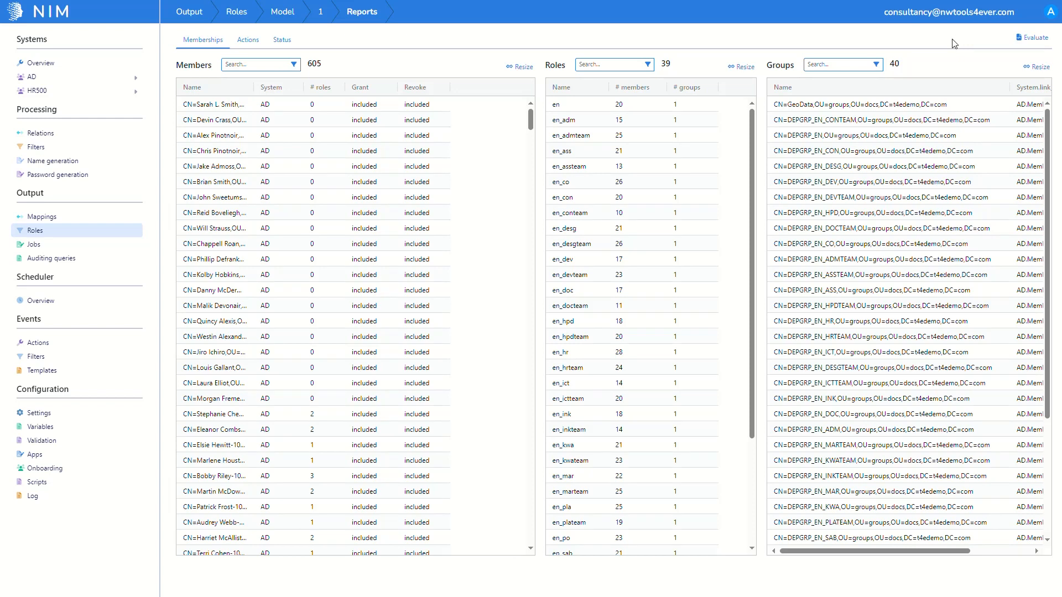
click(1046, 43)
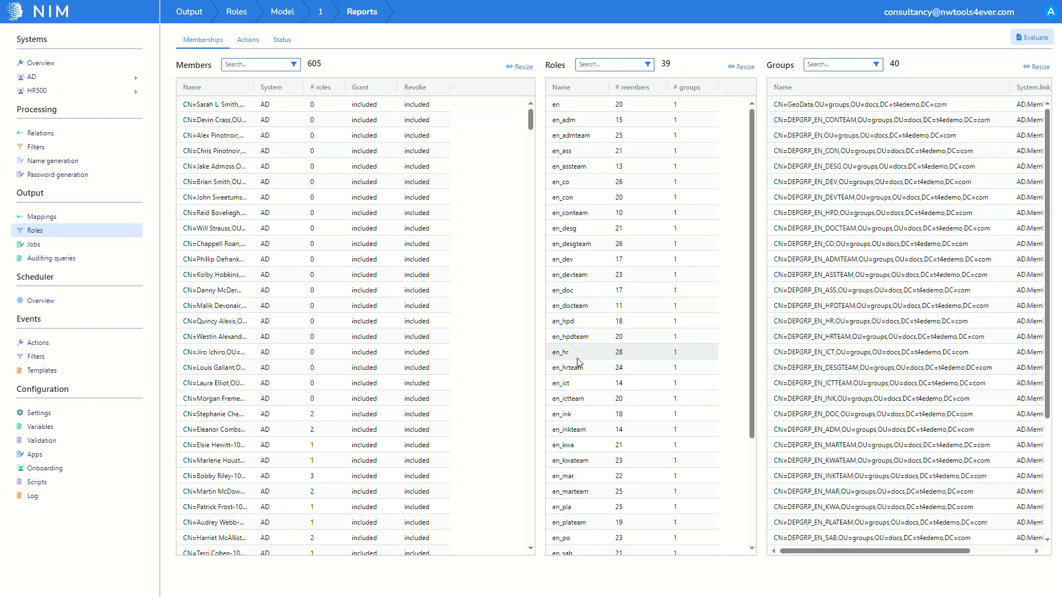
click(571, 369)
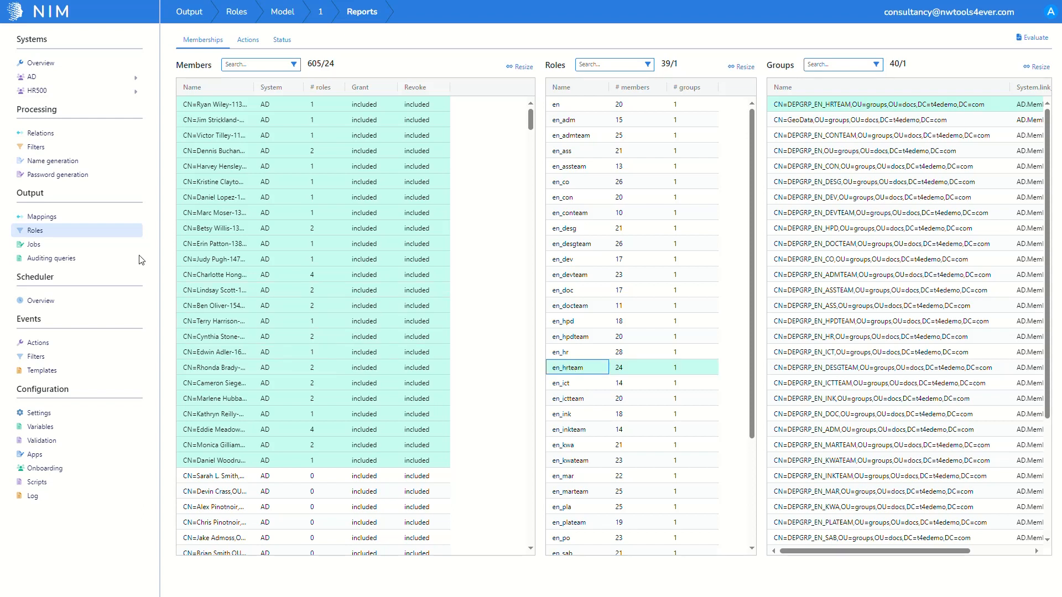
- Activate the development role model in place of the existing active one
click(120, 238)
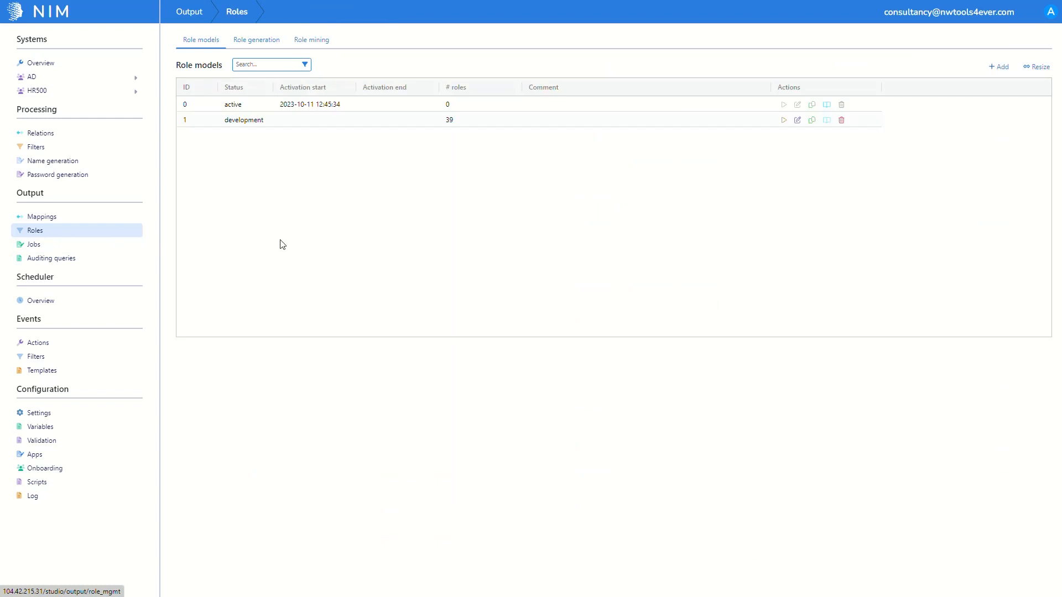
click(781, 121)
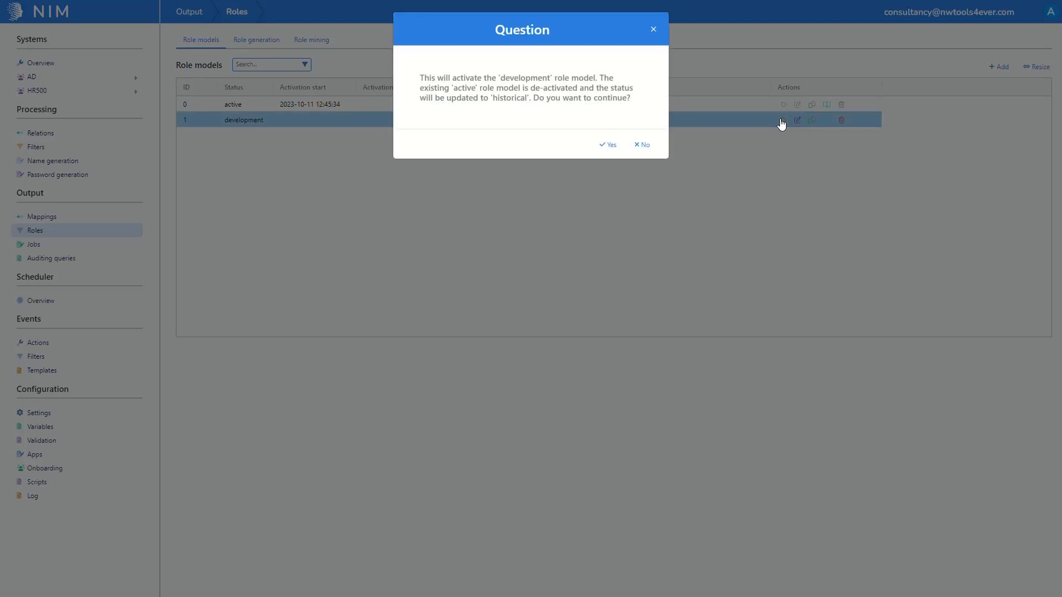
click(607, 145)
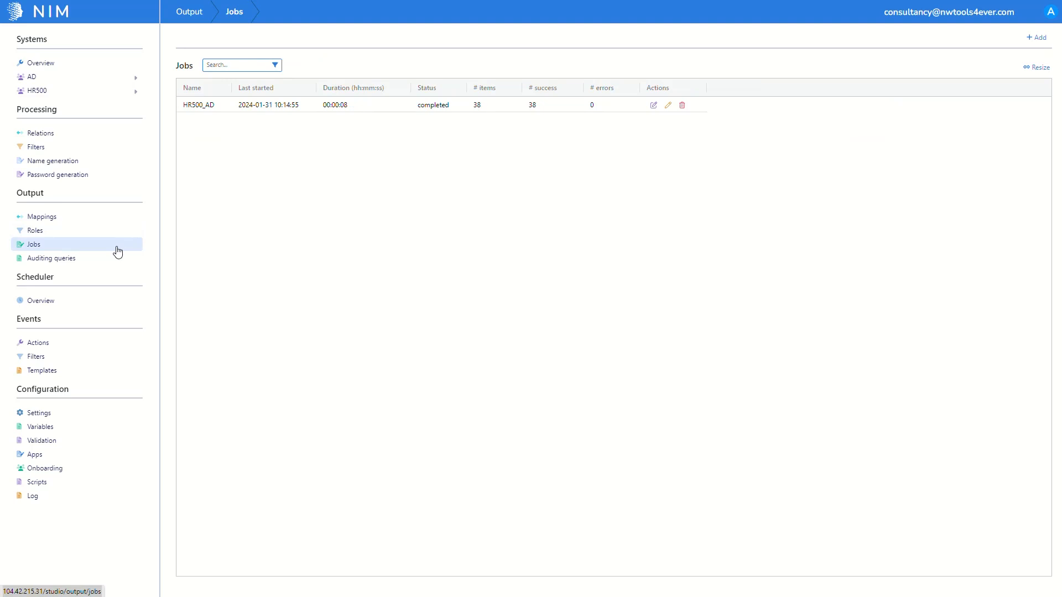
- Add a groupmembership item for AD with a threshold of 10000 to the HR500_AD job configuration and save it
click(652, 106)
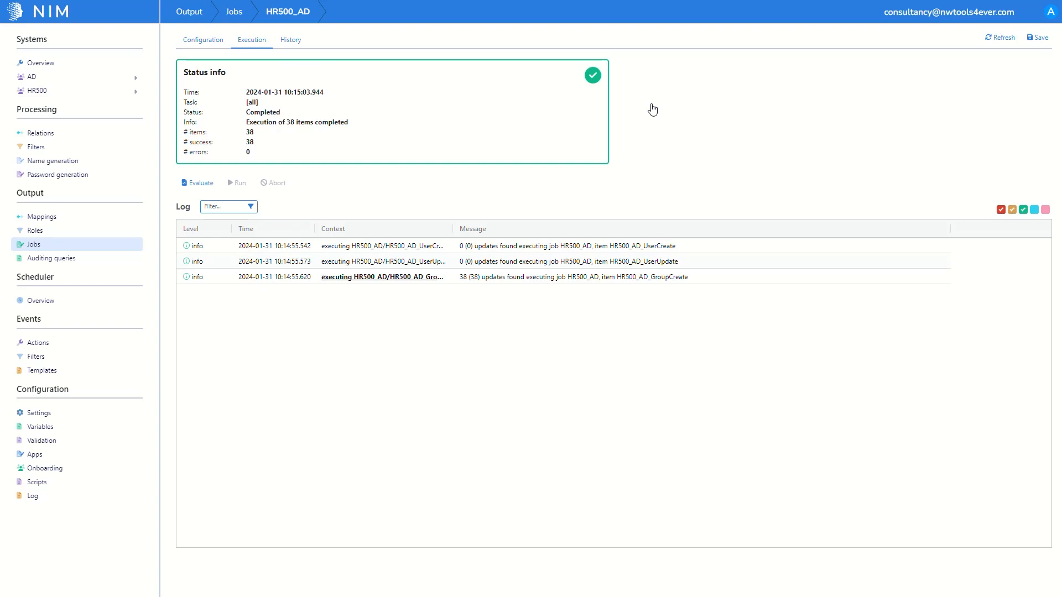
click(211, 51)
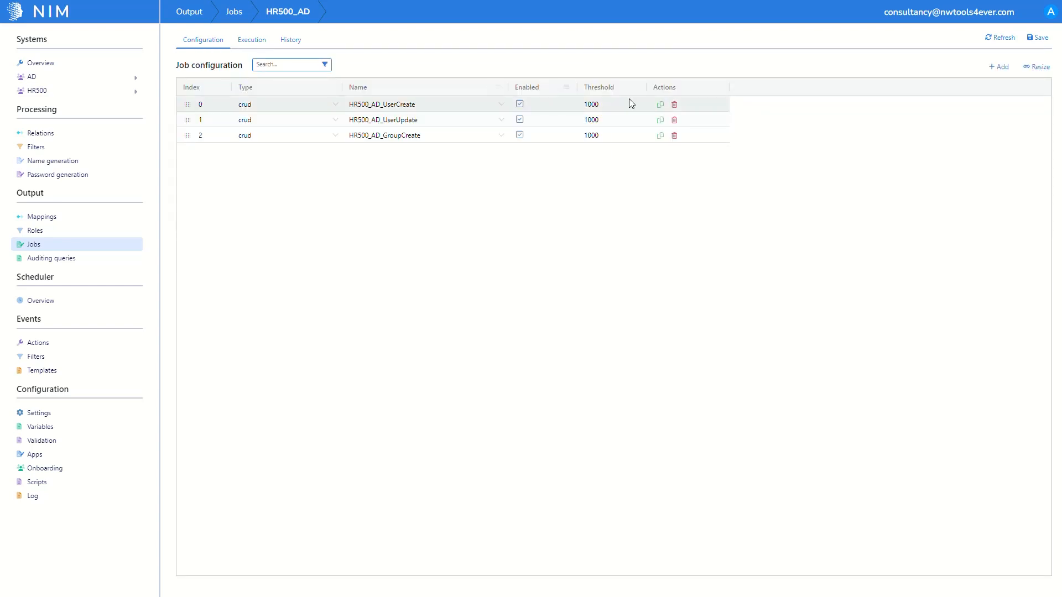
click(1004, 68)
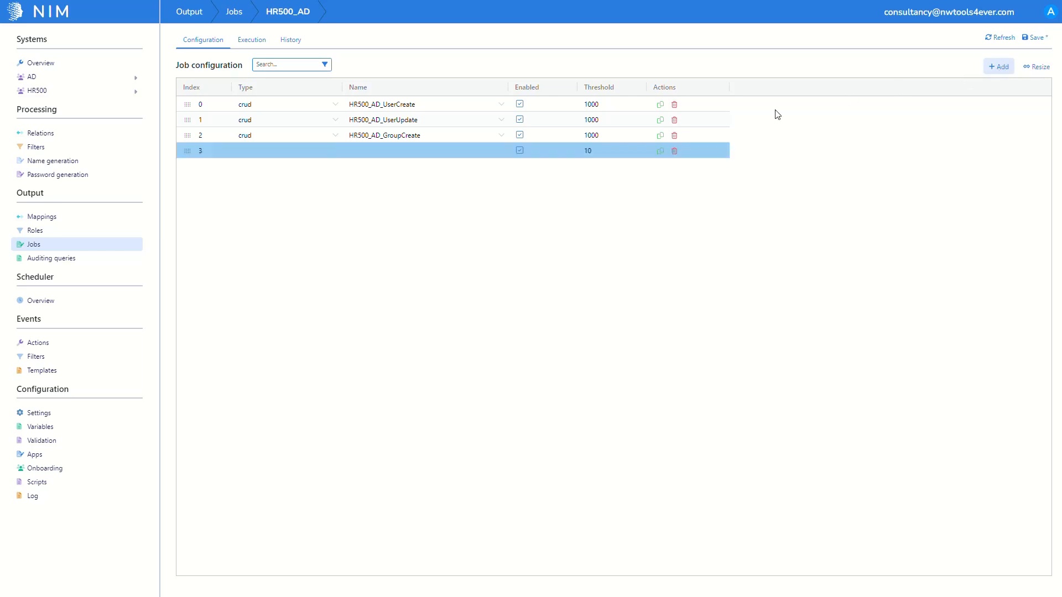
click(305, 157)
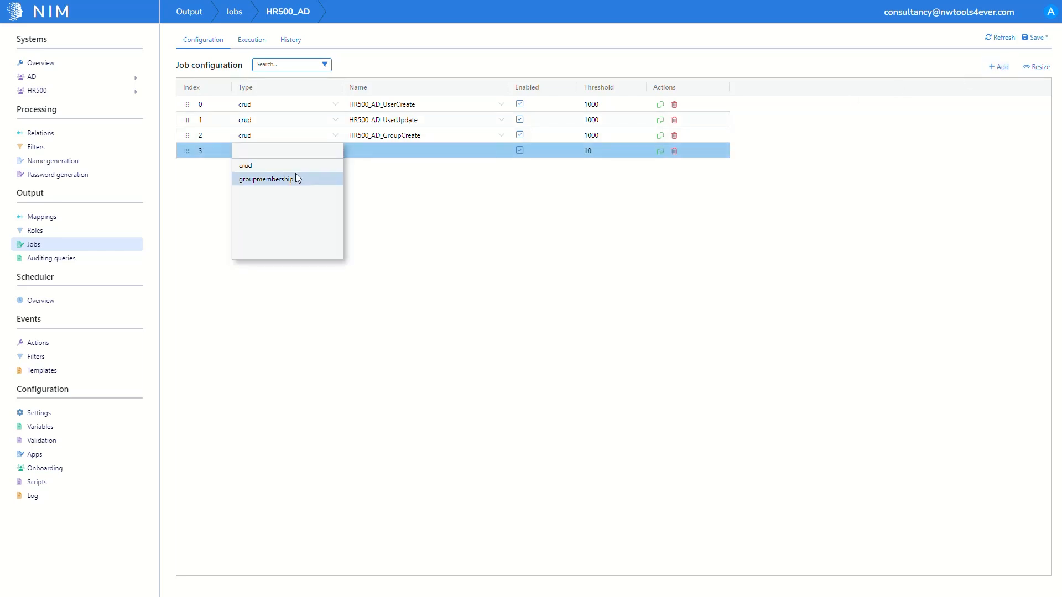
click(296, 177)
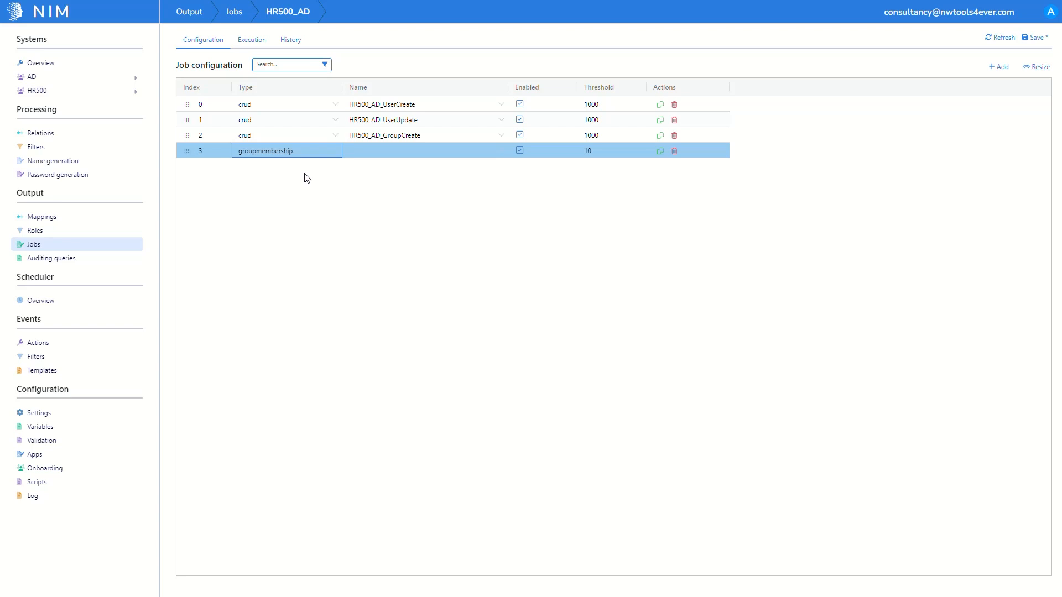
click(407, 152)
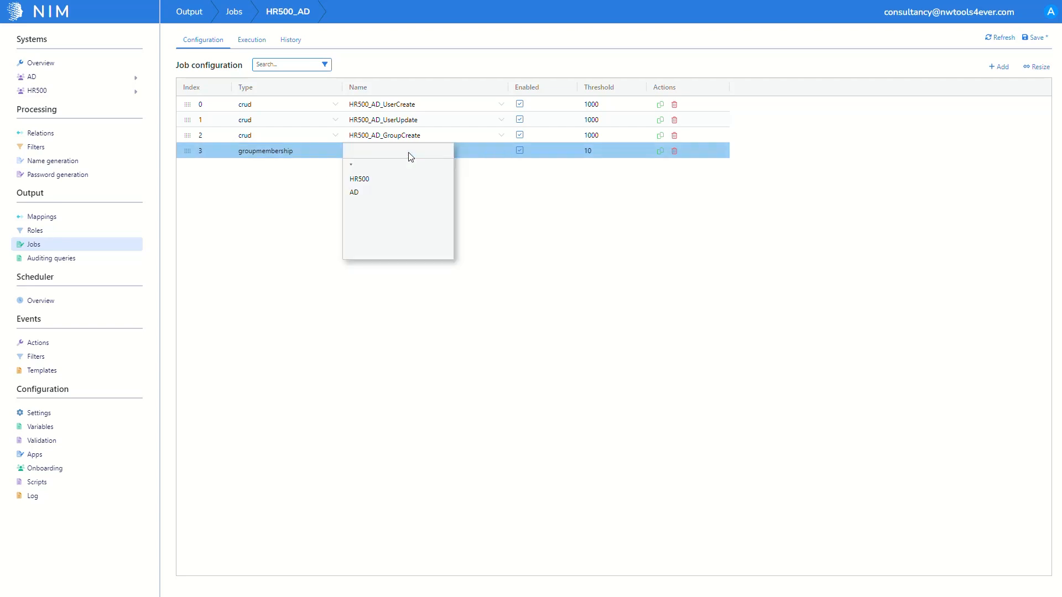
click(396, 192)
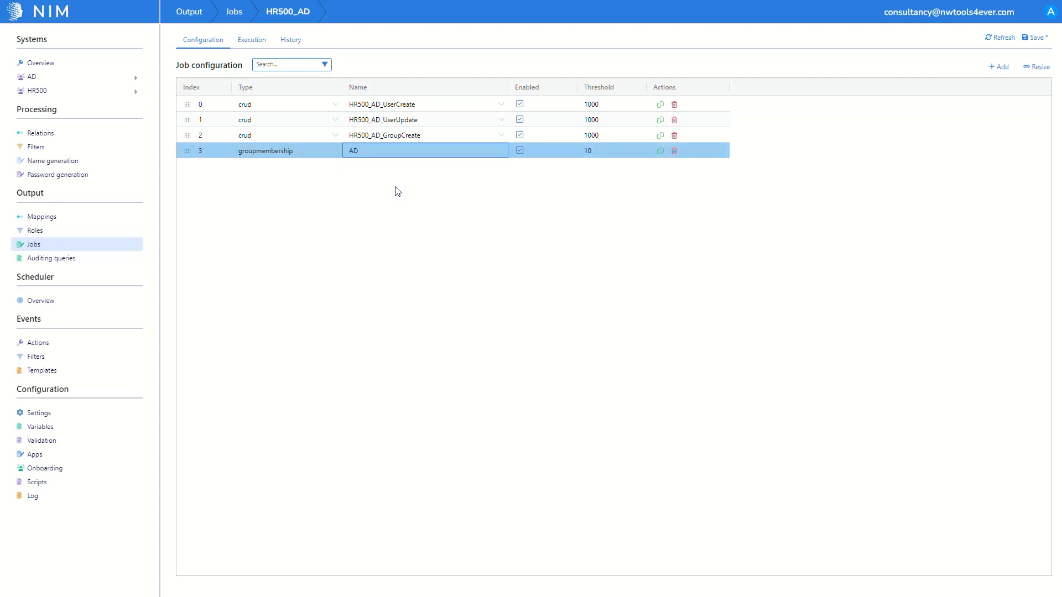
click(611, 152)
text(10000)
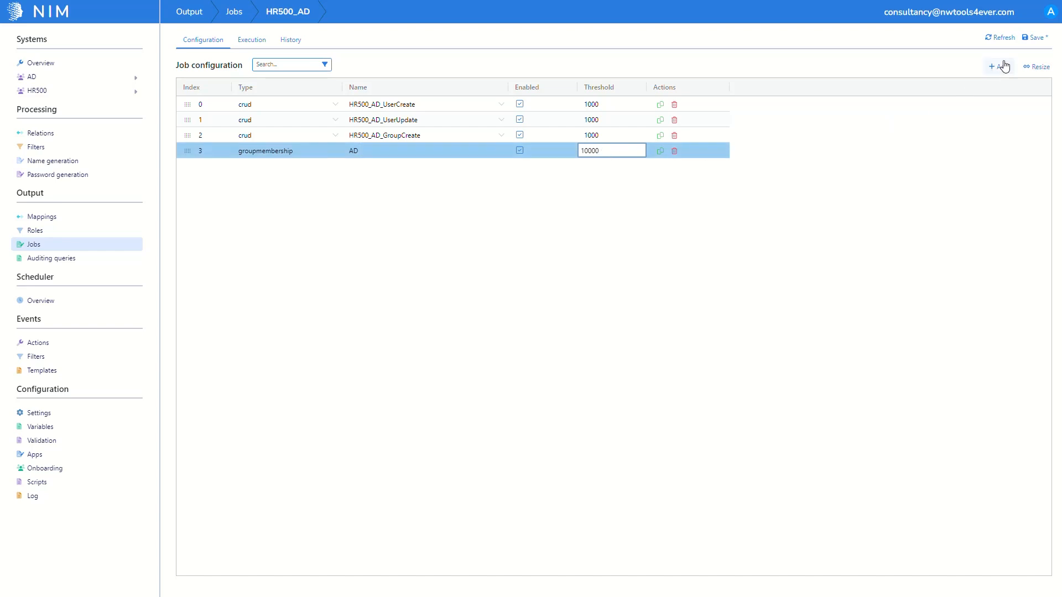
click(1029, 38)
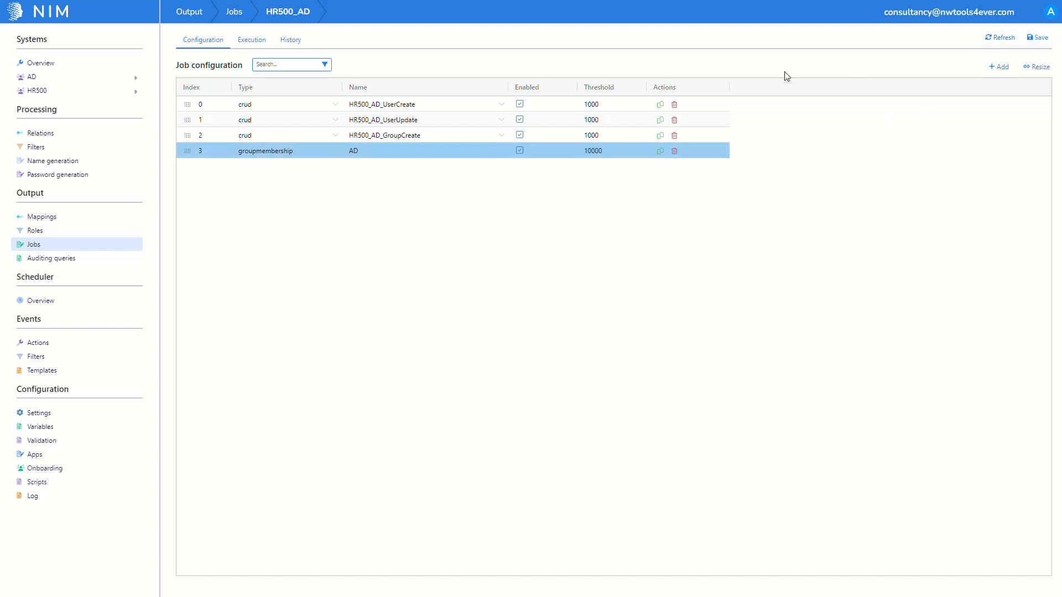
- Evaluate the updated HR500_AD job and start the HR500_AD scheduled task immediately
click(261, 44)
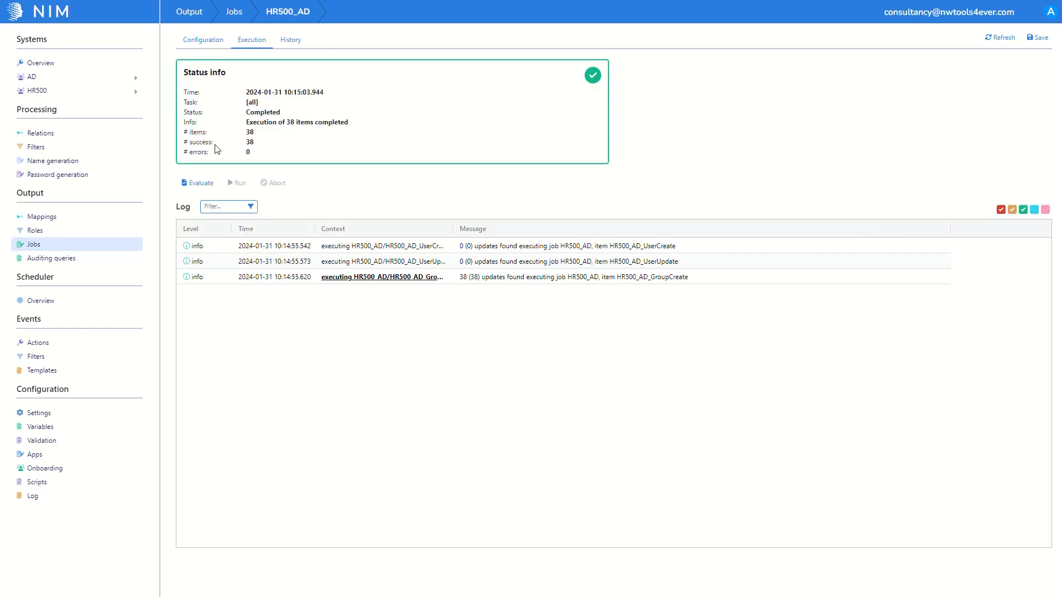
click(194, 186)
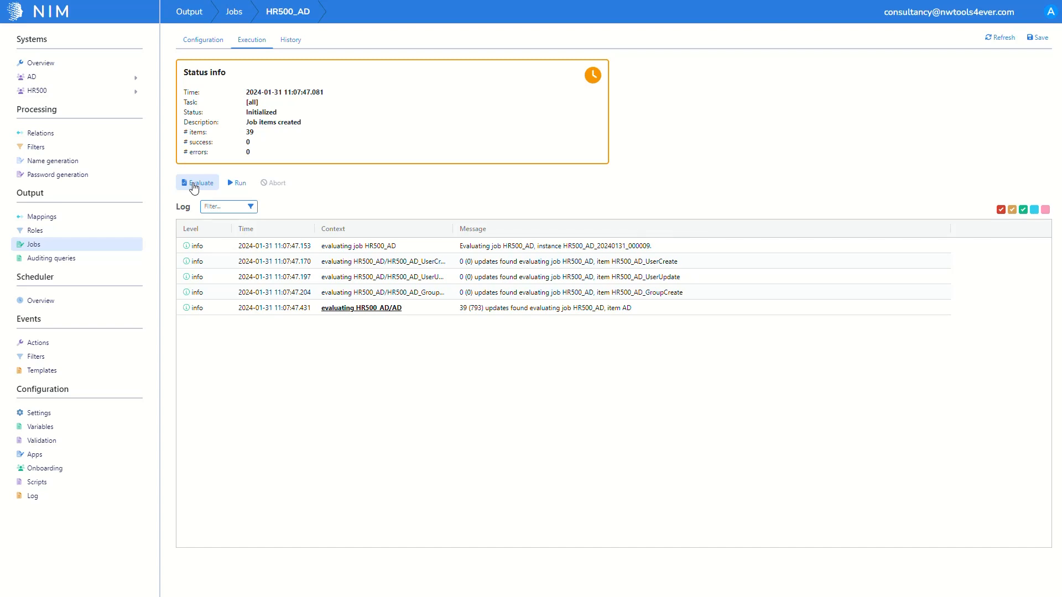
click(58, 300)
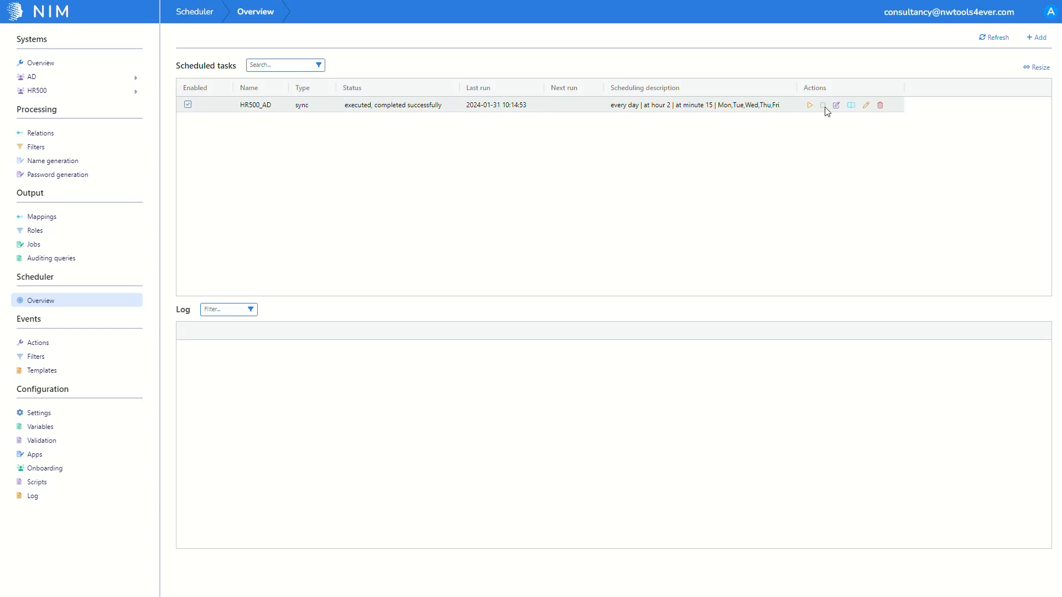
click(811, 106)
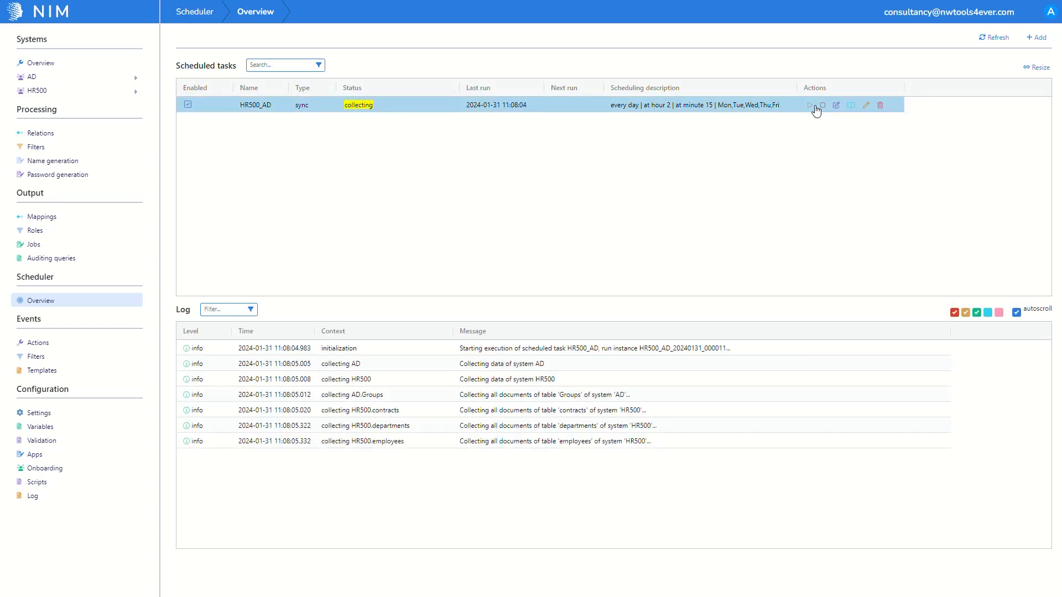